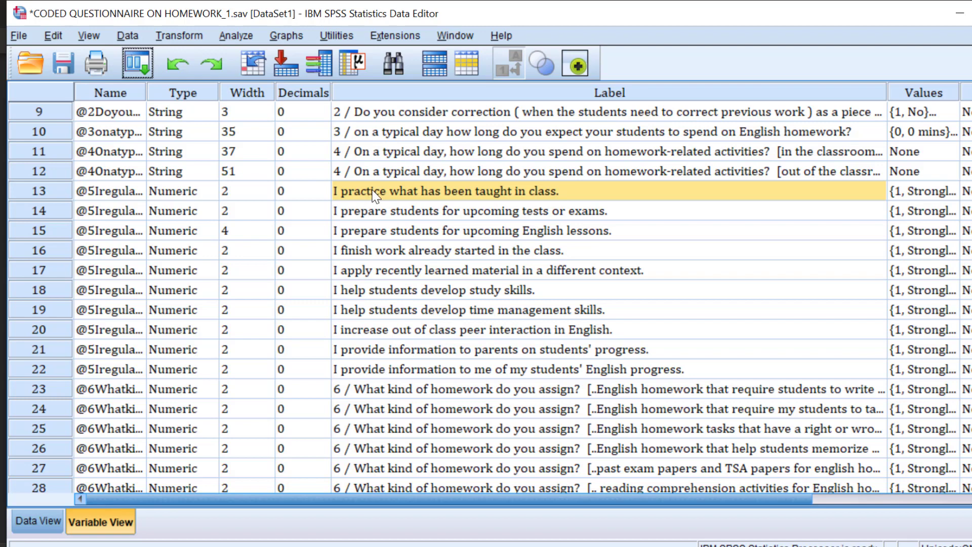
# - Inspect the homework statements beginning at variable 13 and the value labels defined for "I practice what has been taught in class."
pyautogui.moveTo(375, 195); pyautogui.dragTo(393, 332)
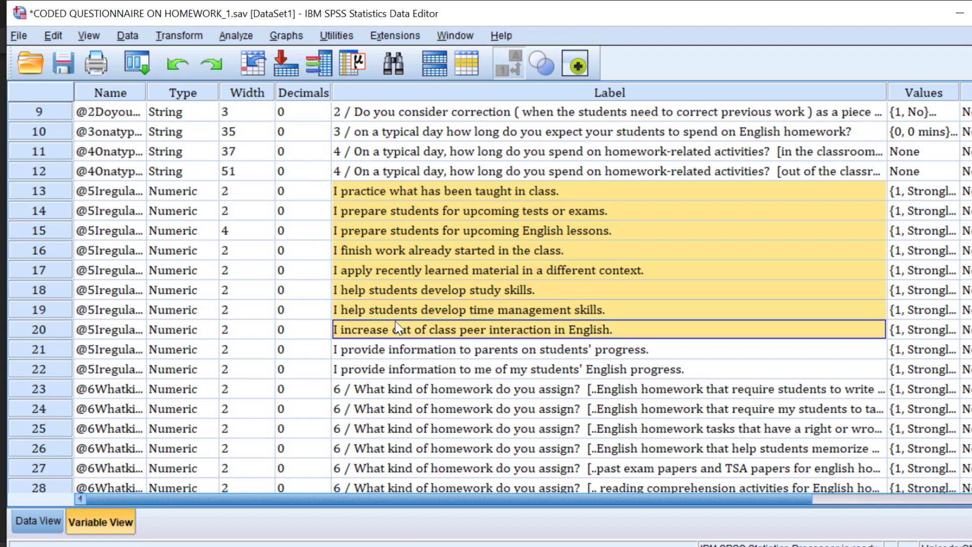
pyautogui.click(951, 195)
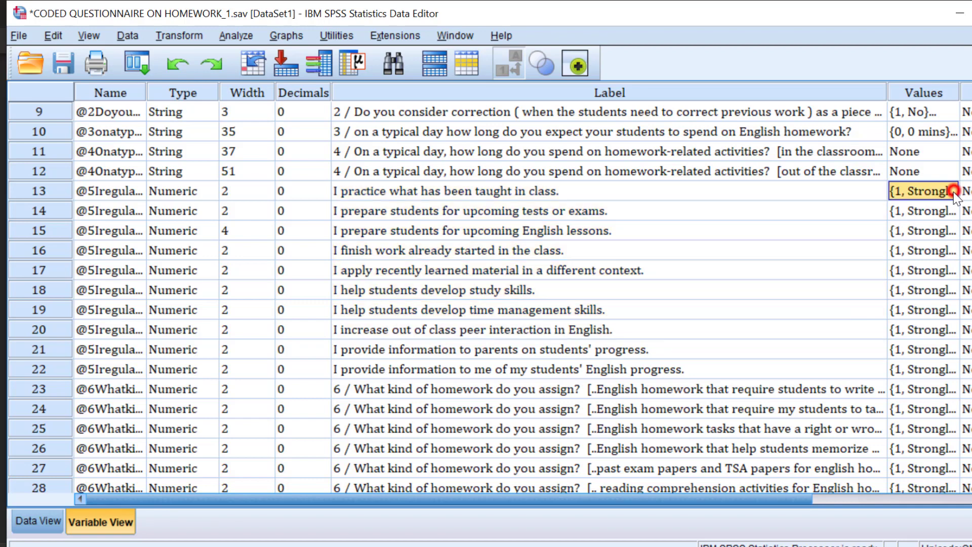
pyautogui.click(953, 191)
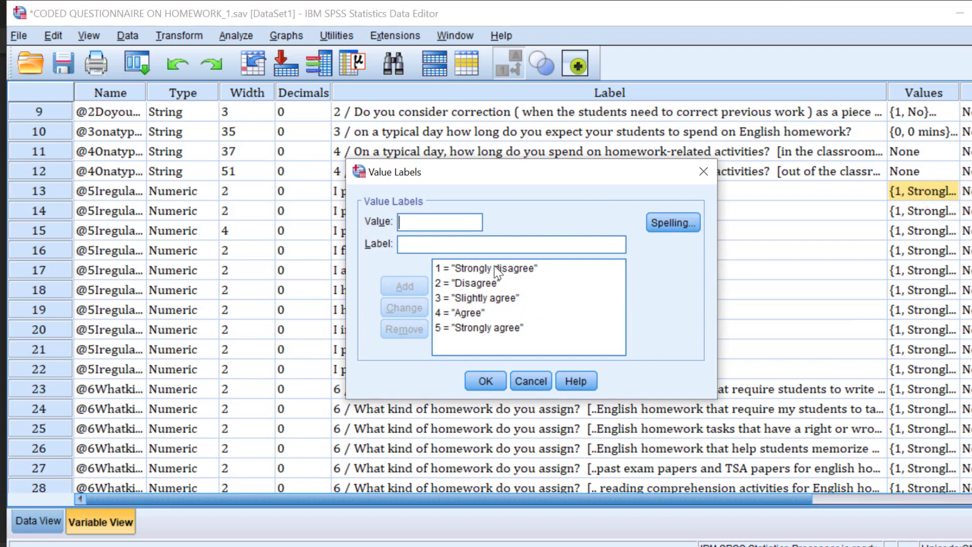
pyautogui.click(486, 381)
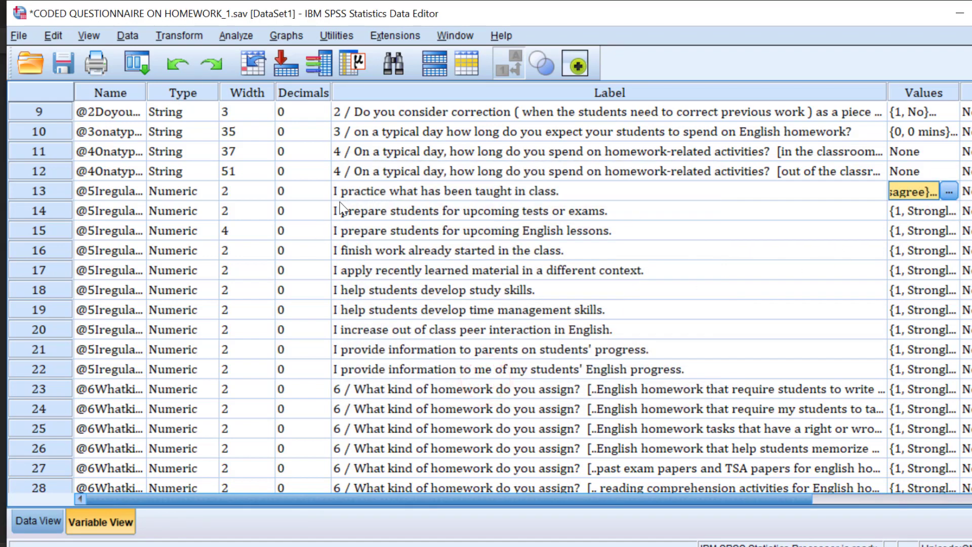
pyautogui.moveTo(363, 190); pyautogui.dragTo(369, 329)
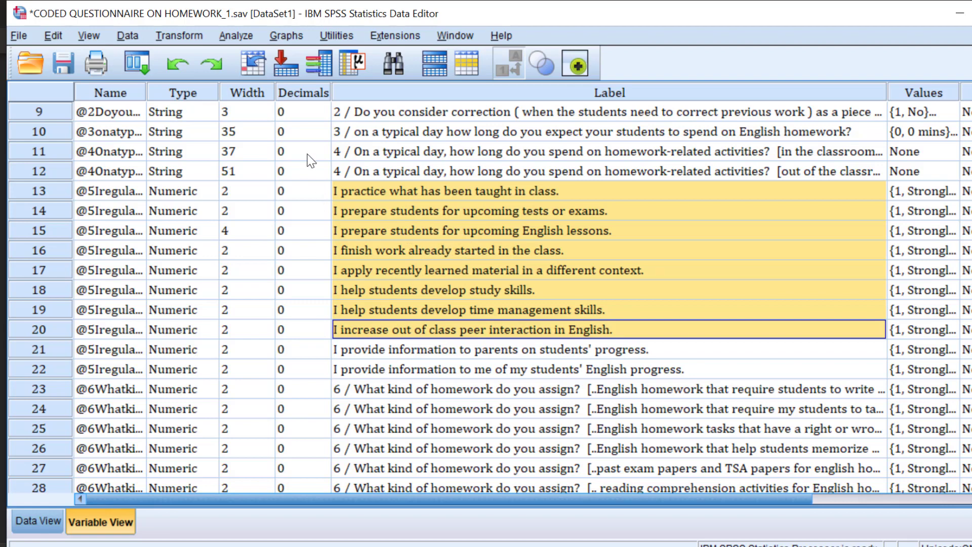
# - Start a custom table with all ten statements, from "I practice what has been taught in class" through the two "I provide information" items, as rows
pyautogui.click(235, 34)
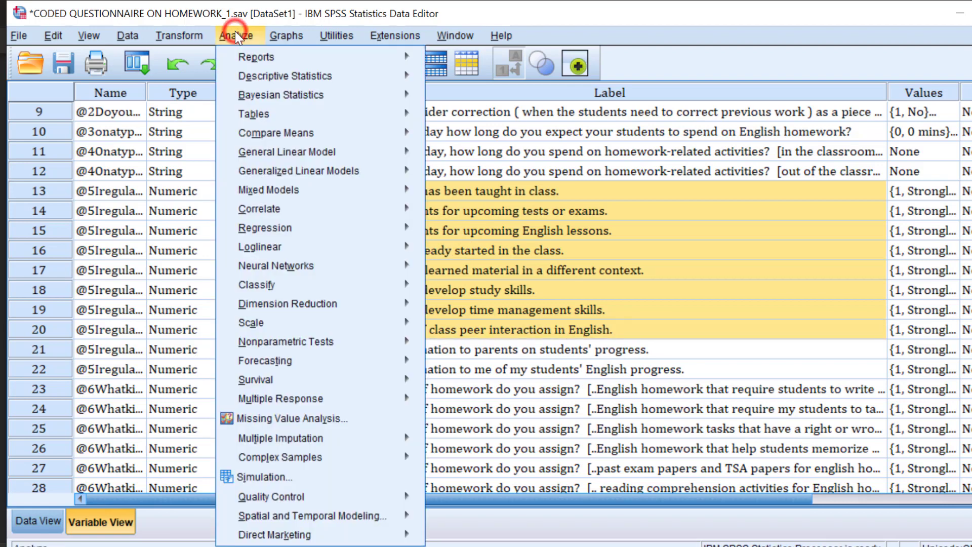
pyautogui.moveTo(279, 113)
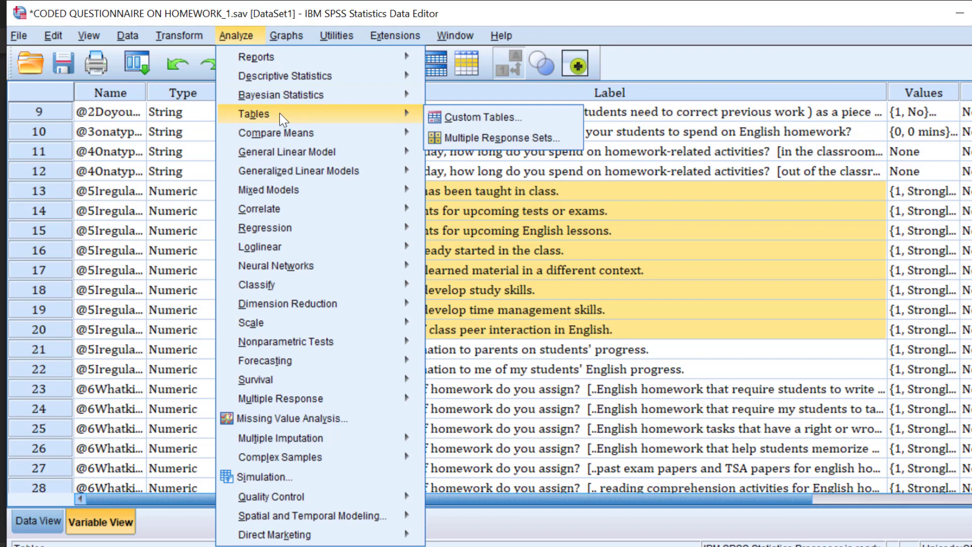
pyautogui.click(464, 117)
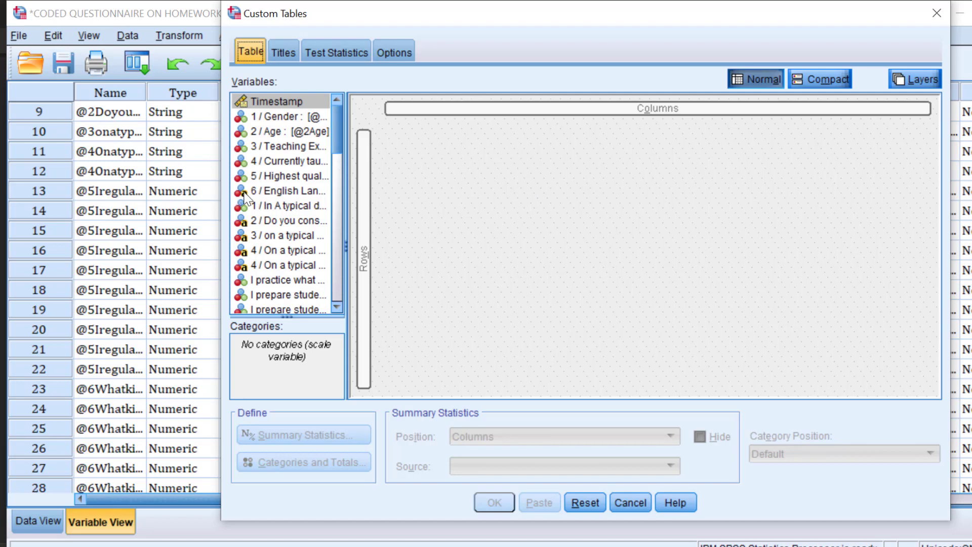
pyautogui.scroll(-1, 299, 220)
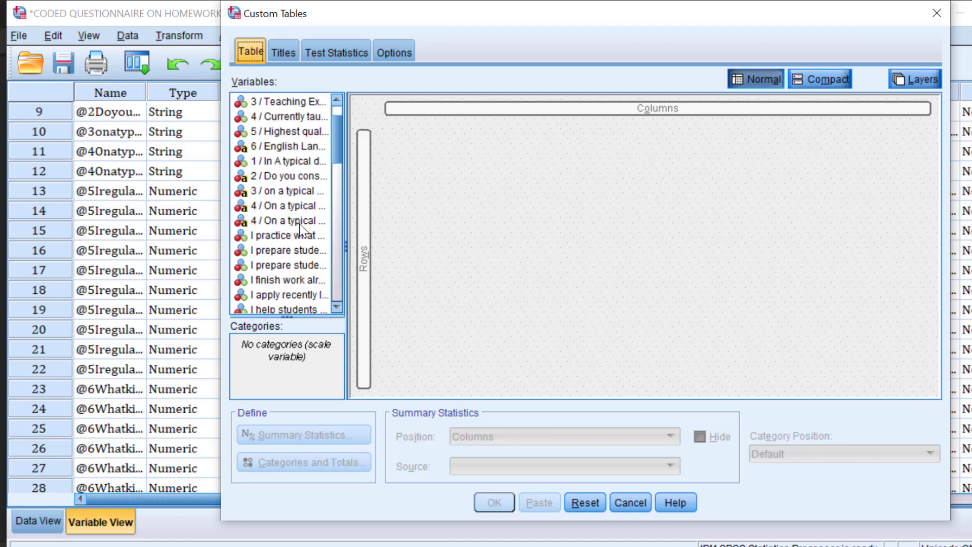
pyautogui.click(277, 236)
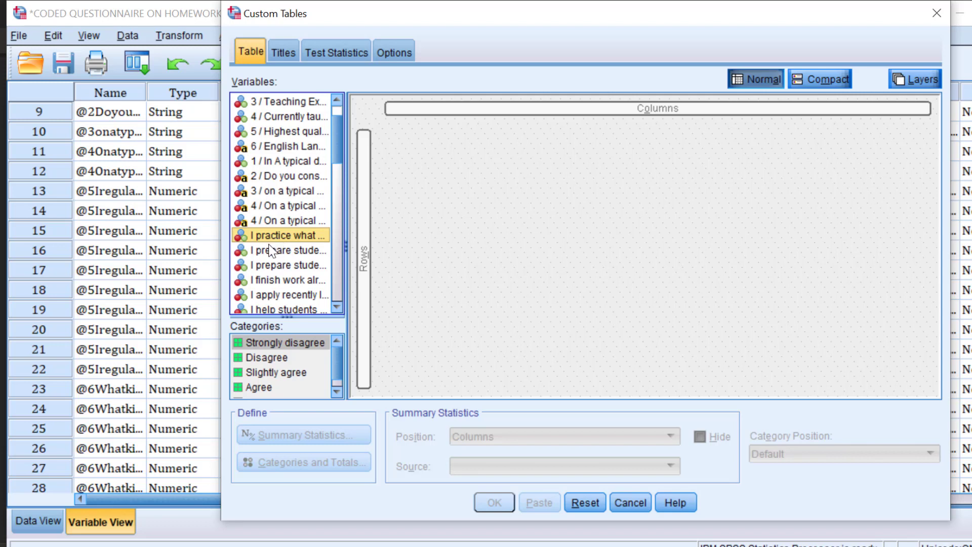
pyautogui.keyDown('shift'); pyautogui.click(267, 249); pyautogui.keyUp('shift')
pyautogui.keyDown('shift'); pyautogui.click(273, 265); pyautogui.keyUp('shift')
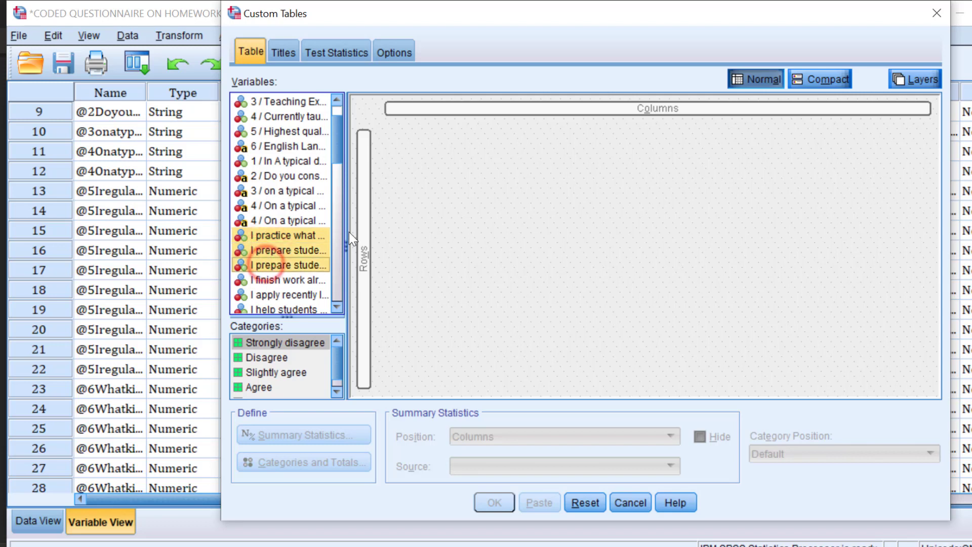
pyautogui.moveTo(338, 148); pyautogui.dragTo(336, 170)
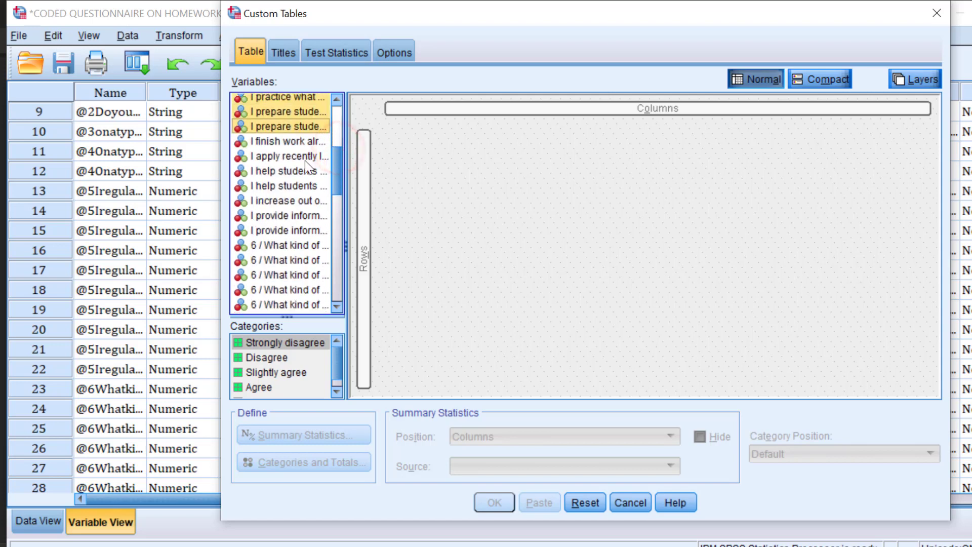
pyautogui.keyDown('shift'); pyautogui.click(260, 140); pyautogui.keyUp('shift')
pyautogui.keyDown('shift'); pyautogui.click(260, 153); pyautogui.keyUp('shift')
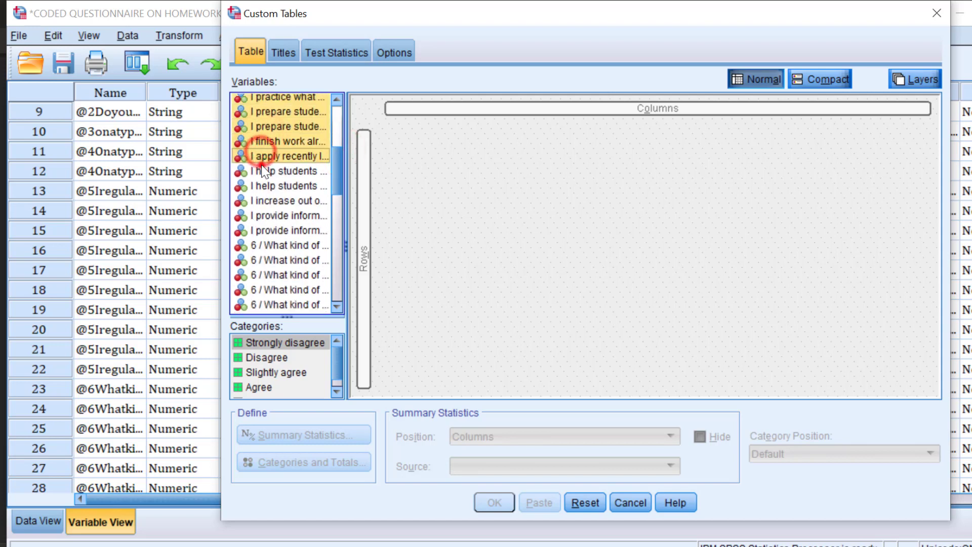
pyautogui.keyDown('shift'); pyautogui.click(261, 170); pyautogui.keyUp('shift')
pyautogui.keyDown('shift'); pyautogui.click(262, 185); pyautogui.keyUp('shift')
pyautogui.keyDown('shift'); pyautogui.click(264, 201); pyautogui.keyUp('shift')
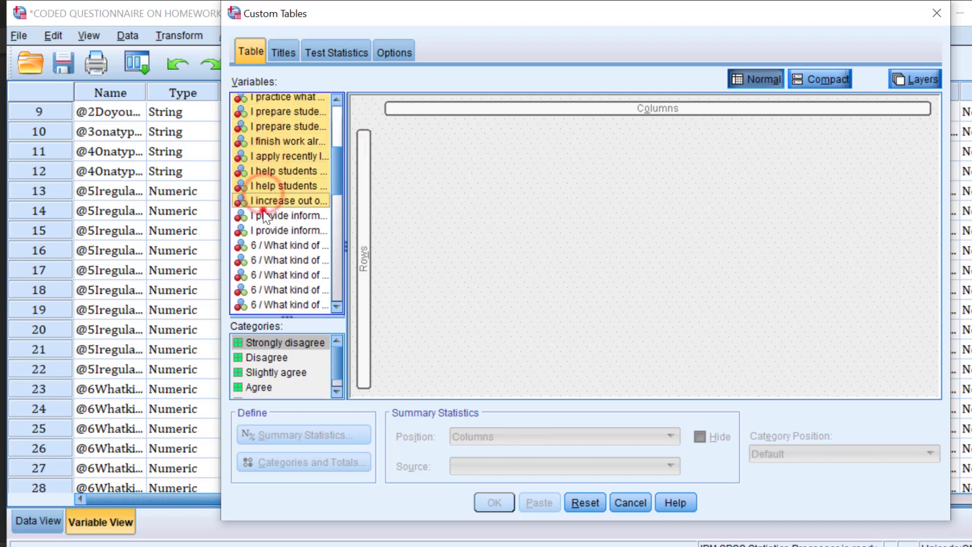
pyautogui.keyDown('shift'); pyautogui.click(262, 215); pyautogui.keyUp('shift')
pyautogui.keyDown('shift'); pyautogui.click(273, 230); pyautogui.keyUp('shift')
pyautogui.moveTo(273, 230); pyautogui.dragTo(366, 222)
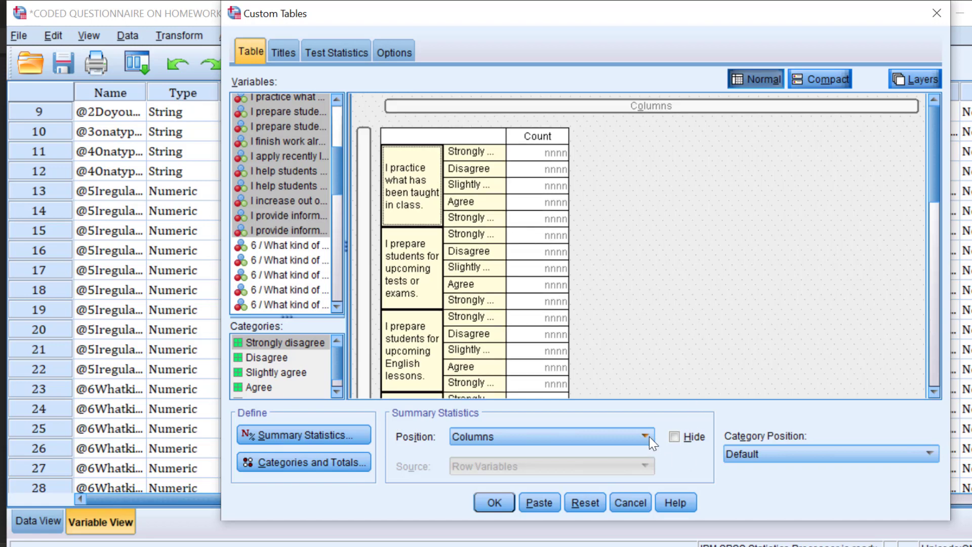
# - Set the category position to Row Labels in Columns, place the summary statistics in Rows and hide their labels
pyautogui.click(781, 456)
pyautogui.click(757, 484)
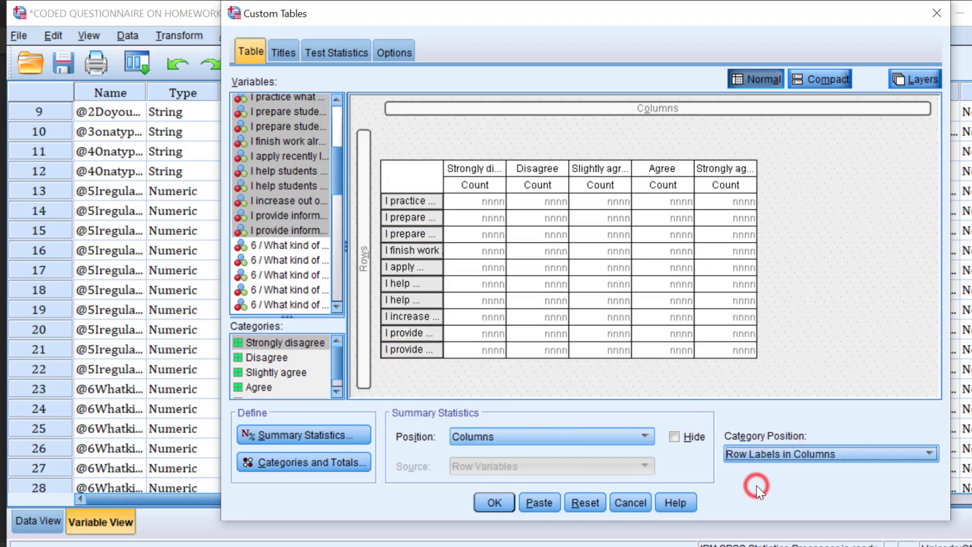
pyautogui.click(572, 436)
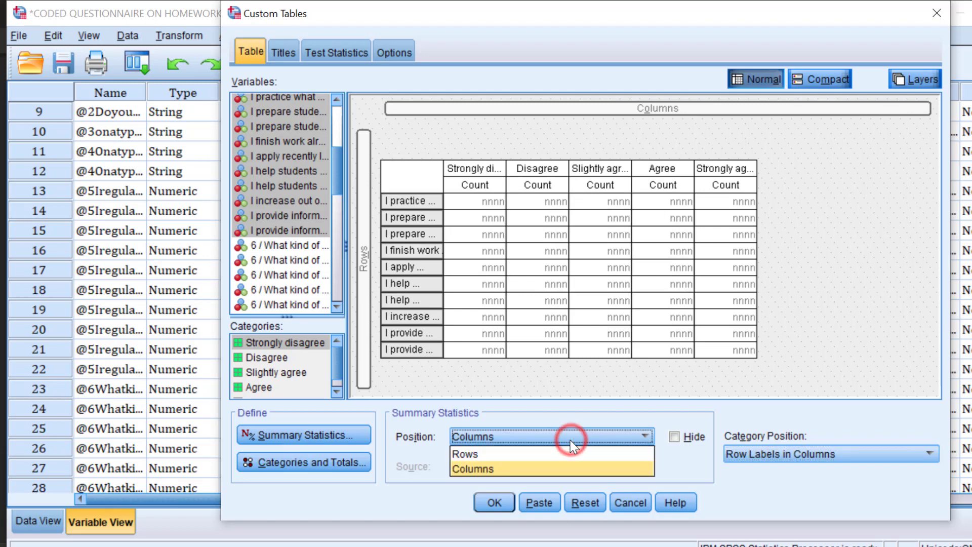
pyautogui.click(510, 453)
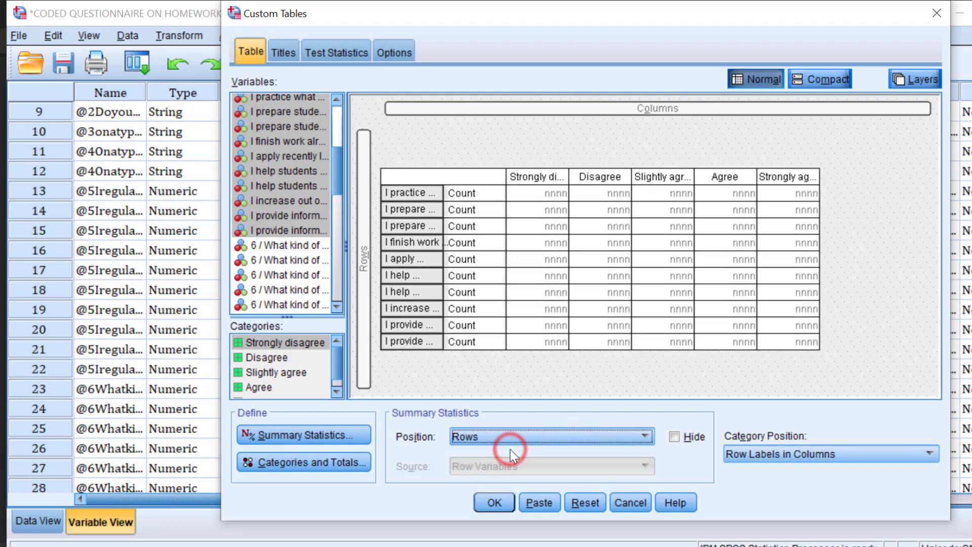
pyautogui.click(674, 436)
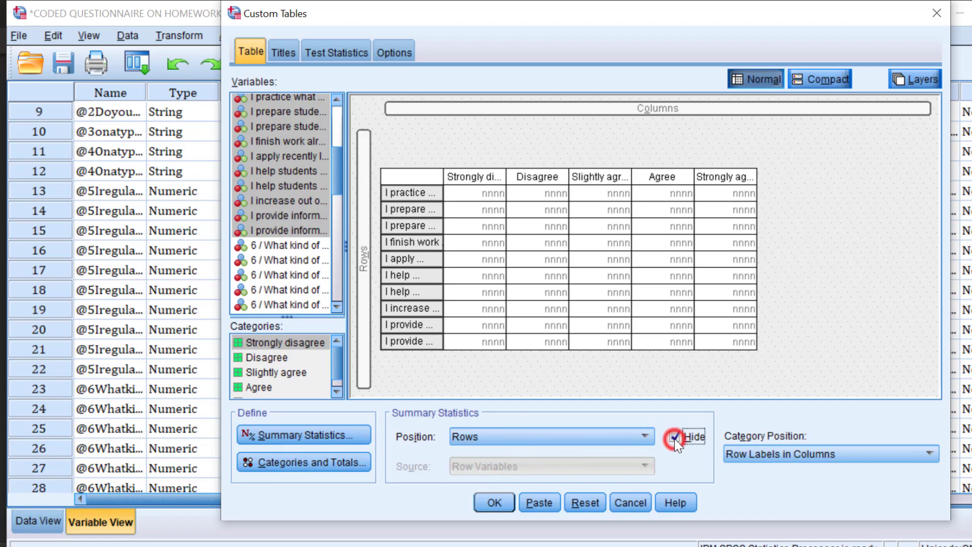
# - Add Row N % after Count in the summary statistics, apply it to the selected variables and generate the table
pyautogui.click(299, 435)
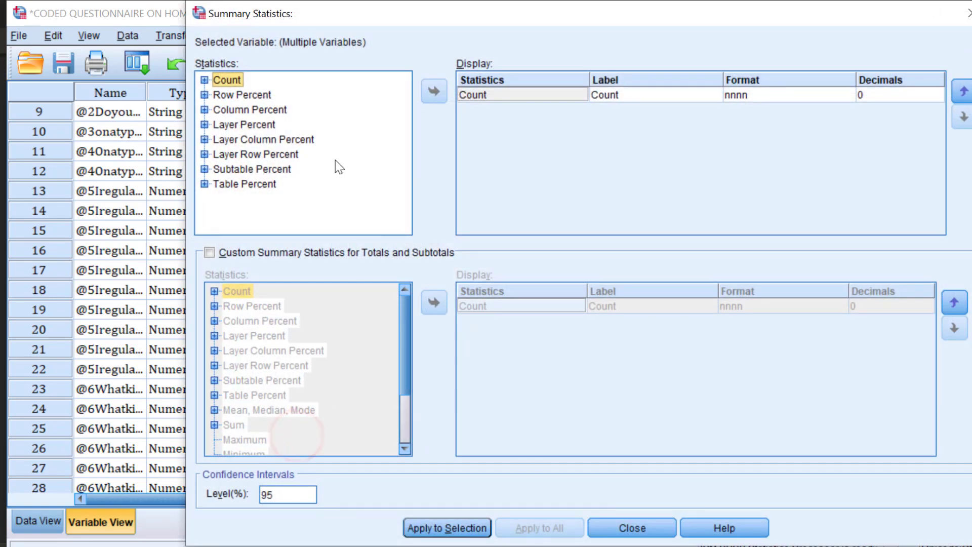
pyautogui.click(233, 96)
pyautogui.doubleClick(233, 96)
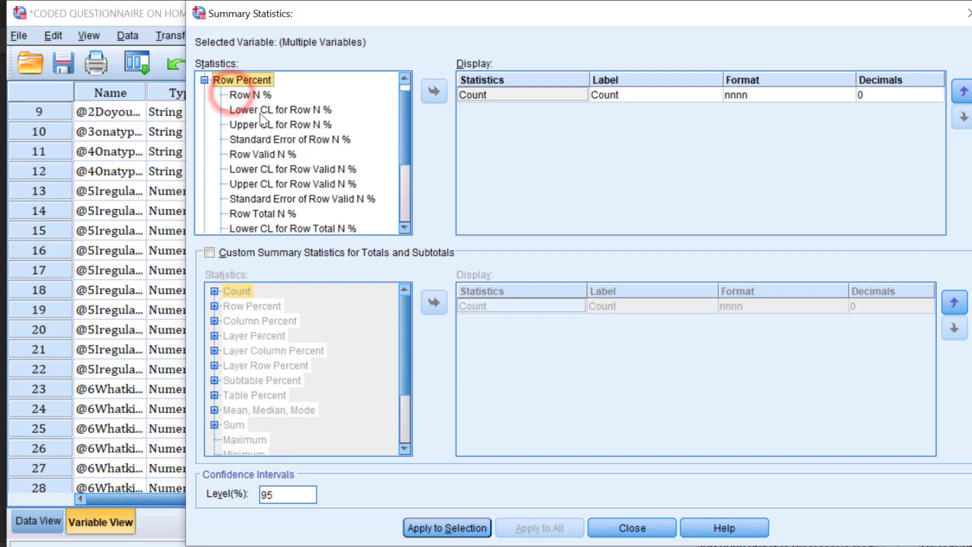
pyautogui.click(245, 95)
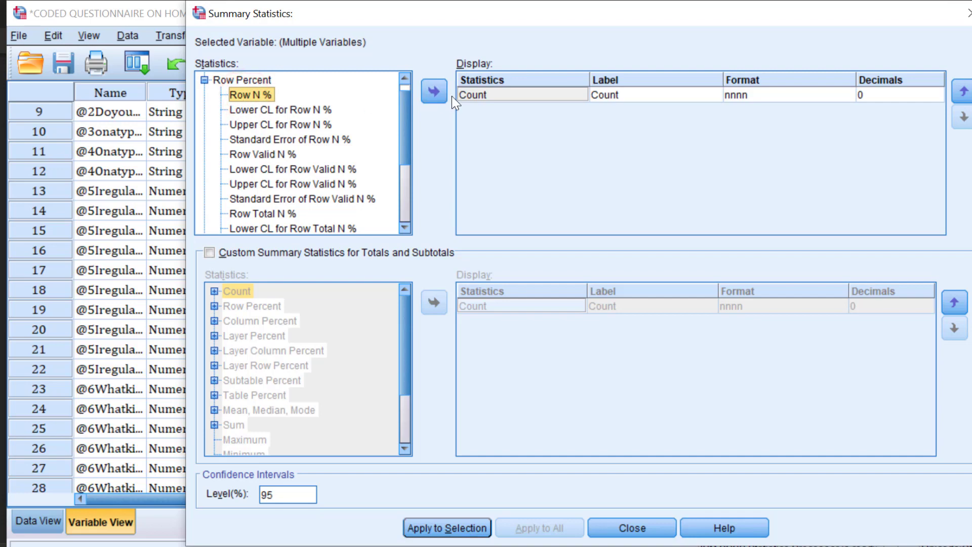
pyautogui.click(434, 91)
pyautogui.click(450, 520)
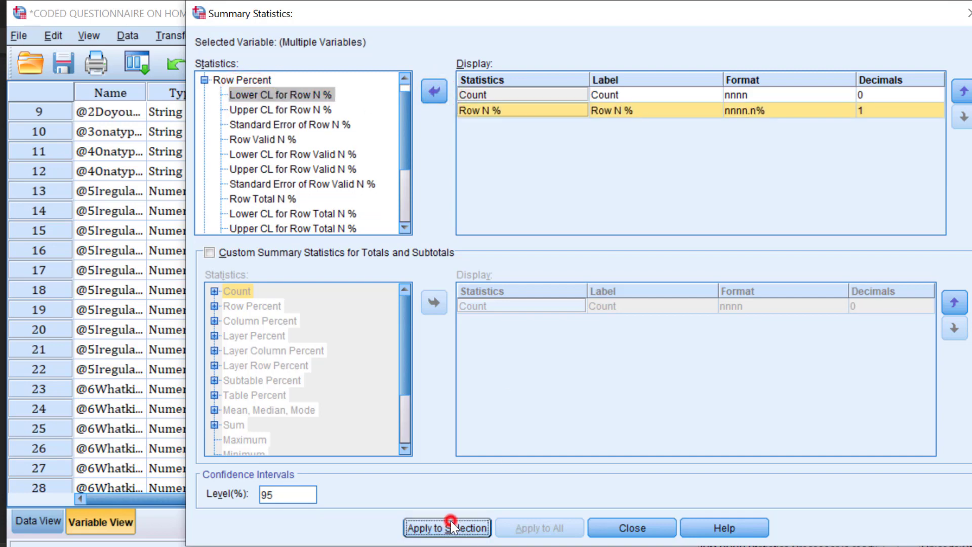
pyautogui.click(615, 520)
pyautogui.click(488, 498)
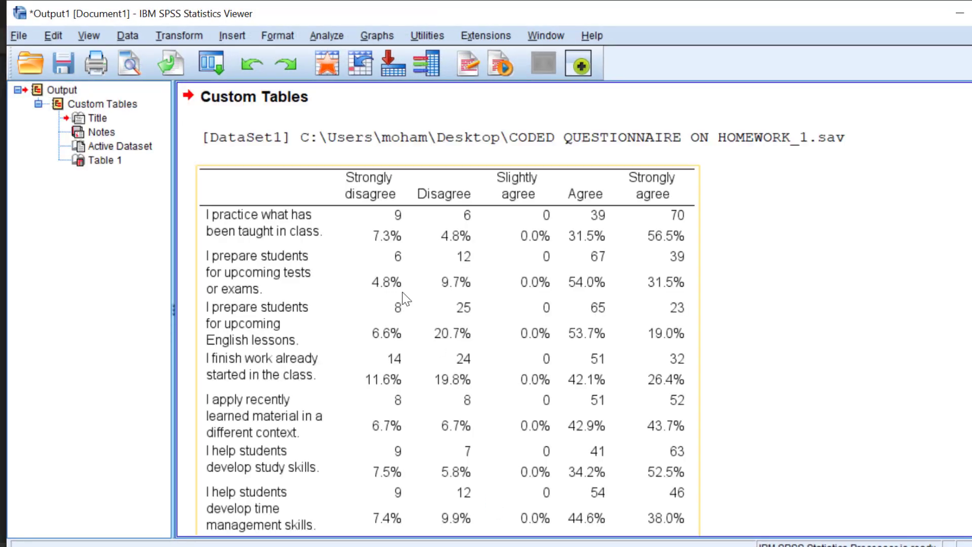
# - Review the output table, copy it and paste it into the Word document Doc1.docx in place of the selected SPSS logo picture
pyautogui.scroll(-3, 405, 298)
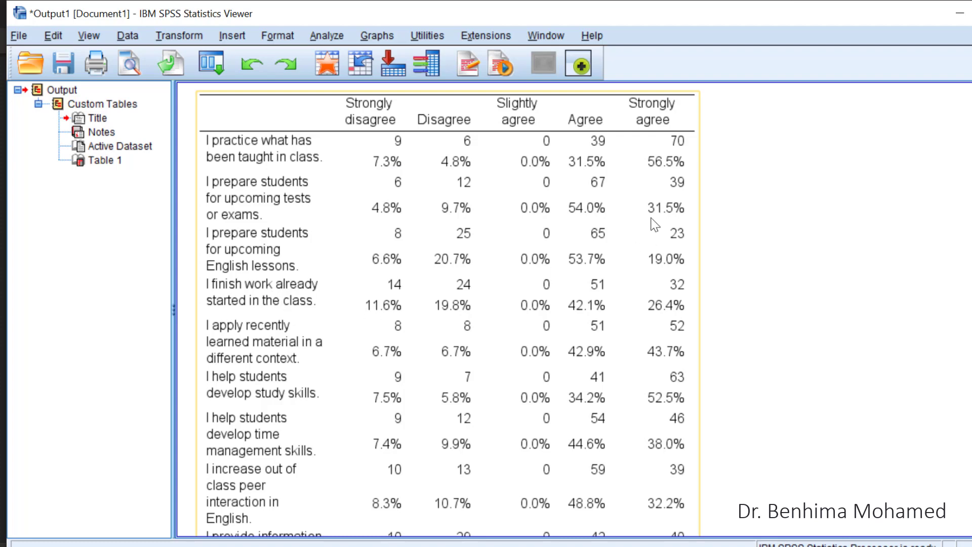
pyautogui.scroll(-3, 545, 218)
pyautogui.scroll(6, 548, 223)
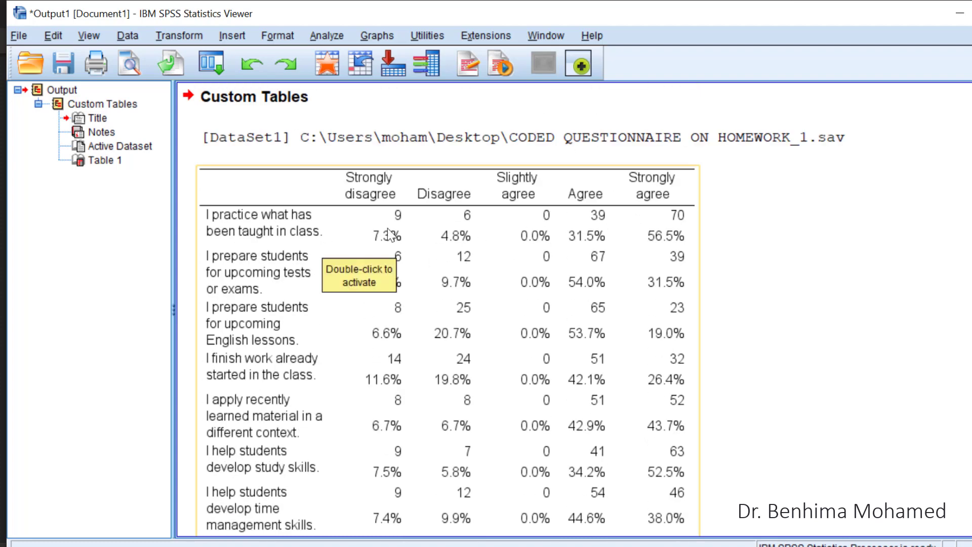
pyautogui.scroll(-5, 404, 284)
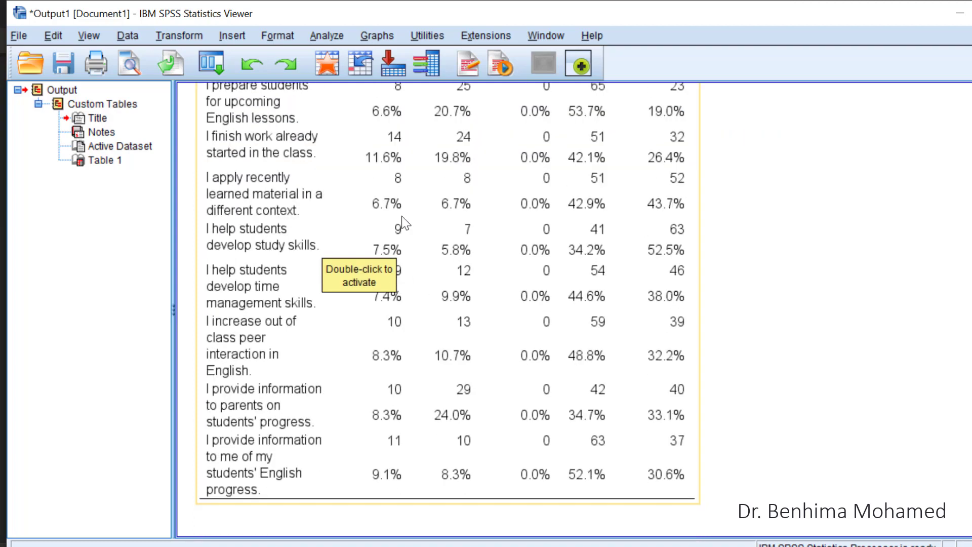
pyautogui.rightClick(388, 175)
pyautogui.click(397, 208)
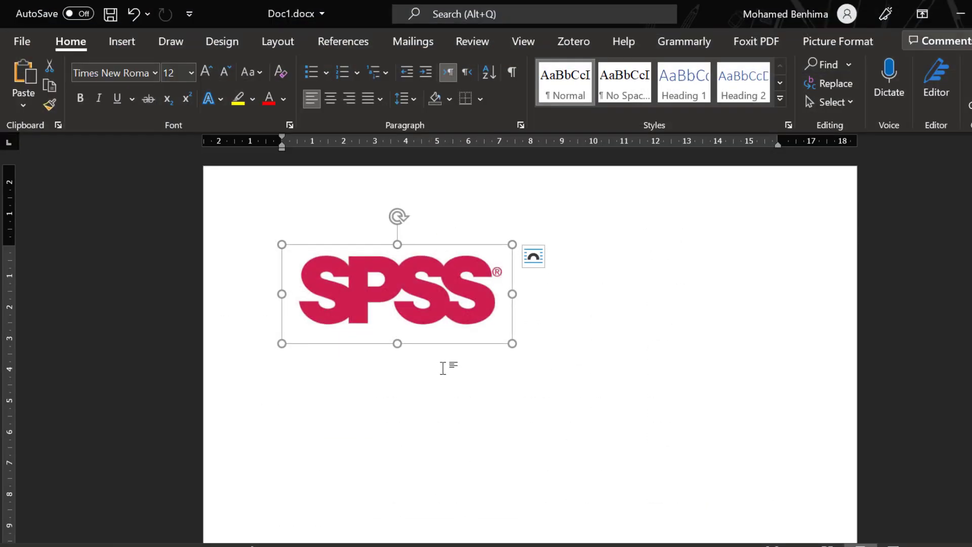
pyautogui.hotkey('ctrl', 'v')
# - Examine the pasted table in the document from its header row to the last statement
pyautogui.scroll(-5, 513, 308)
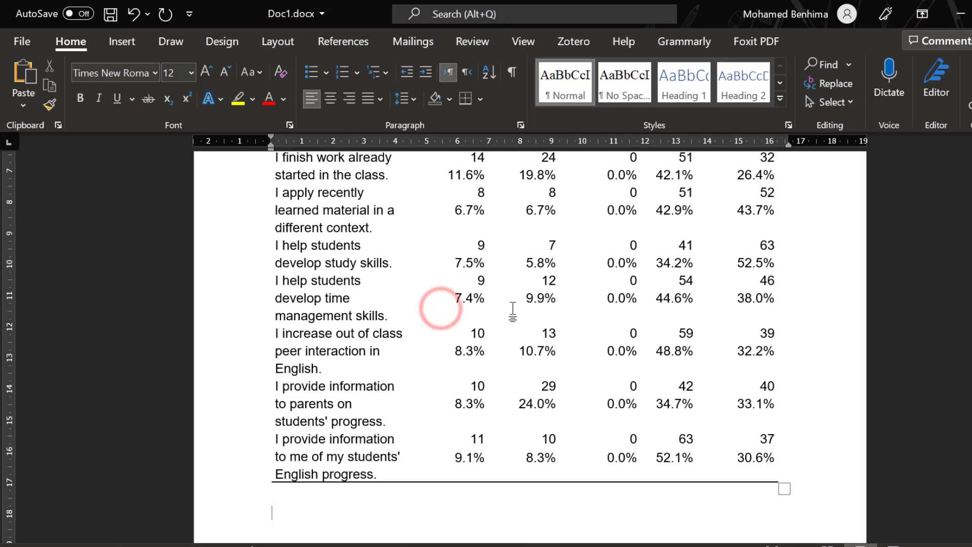
pyautogui.scroll(5, 514, 308)
pyautogui.scroll(-2, 513, 309)
pyautogui.scroll(2, 514, 309)
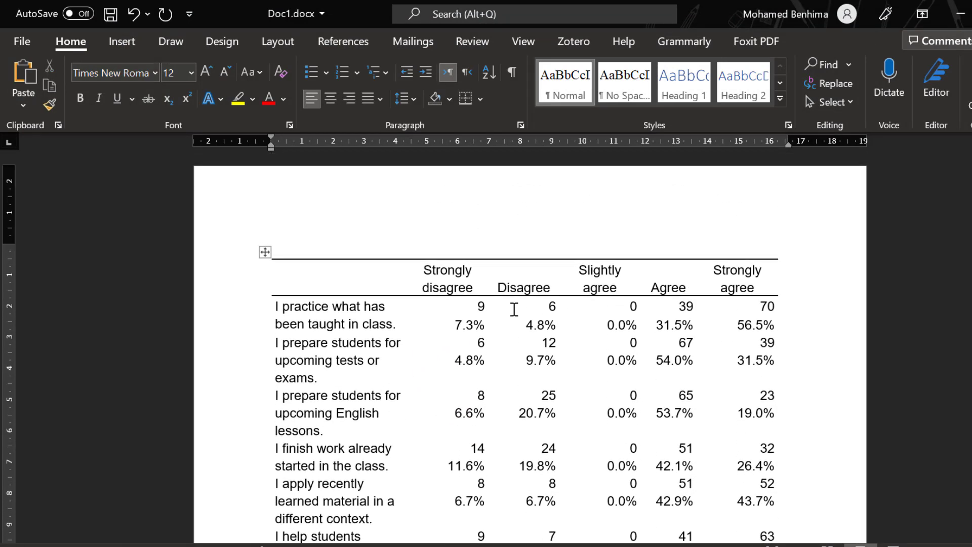
pyautogui.scroll(-3, 514, 309)
pyautogui.scroll(-12, 488, 281)
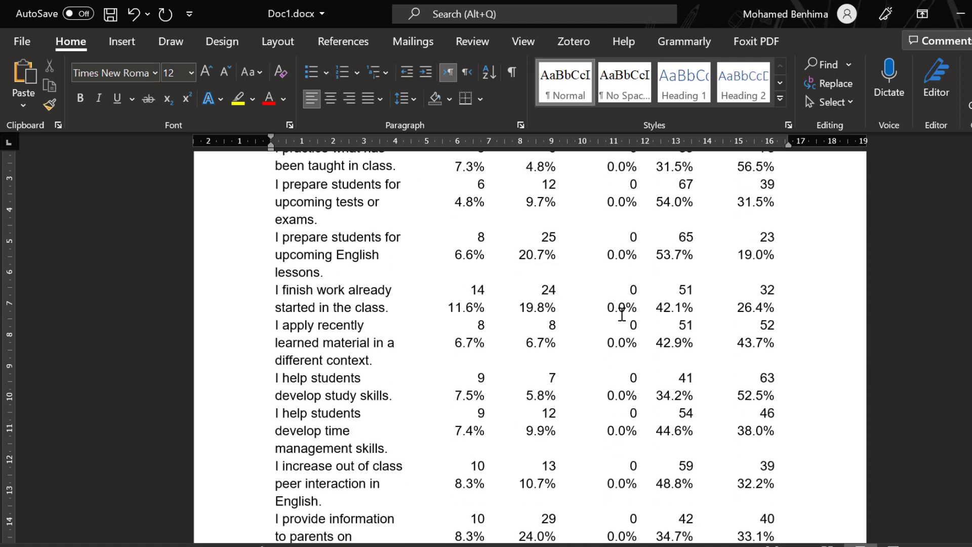
pyautogui.scroll(15, 527, 320)
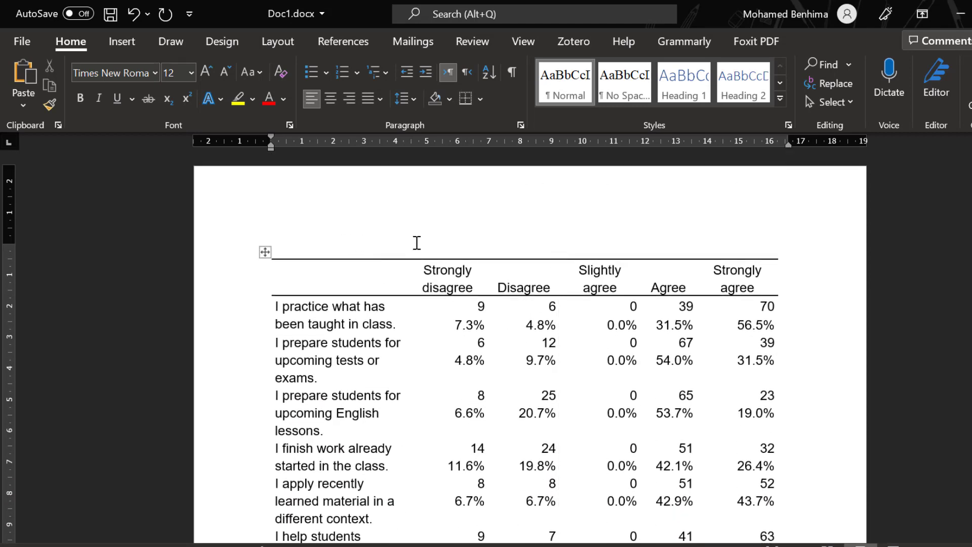
pyautogui.scroll(-3, 622, 315)
pyautogui.scroll(-11, 627, 308)
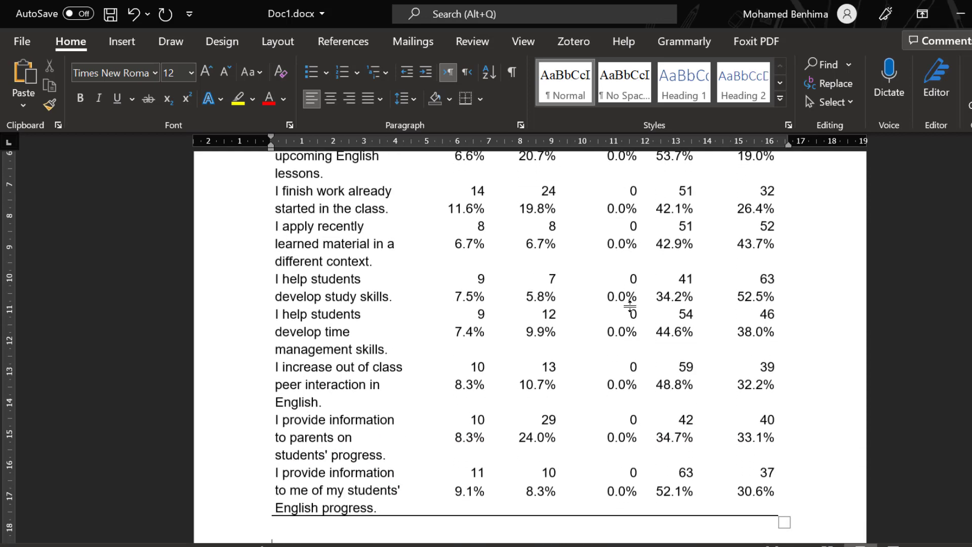
# - Switch from Word to the SPSS Data Editor of the homework questionnaire and reopen the Custom Tables dialog
pyautogui.moveTo(562, 544)
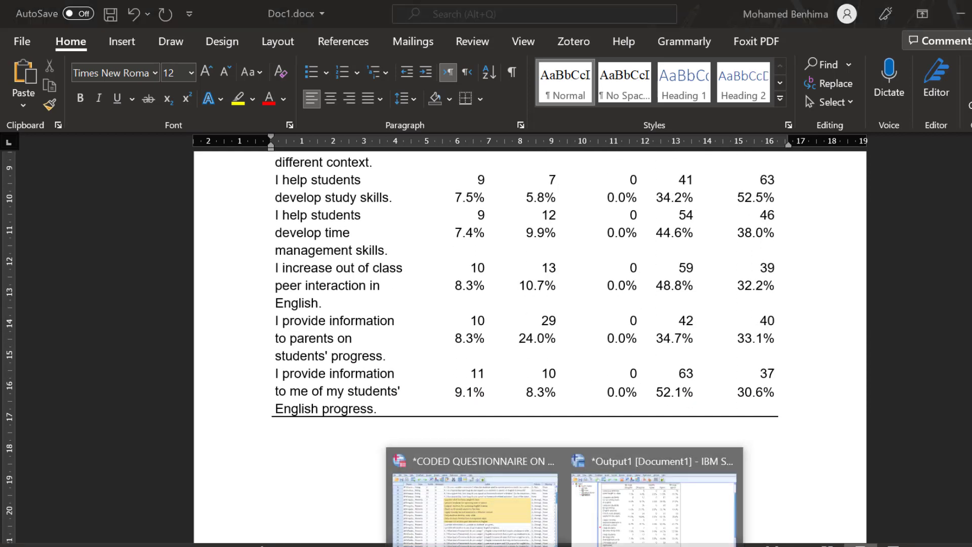
pyautogui.click(487, 532)
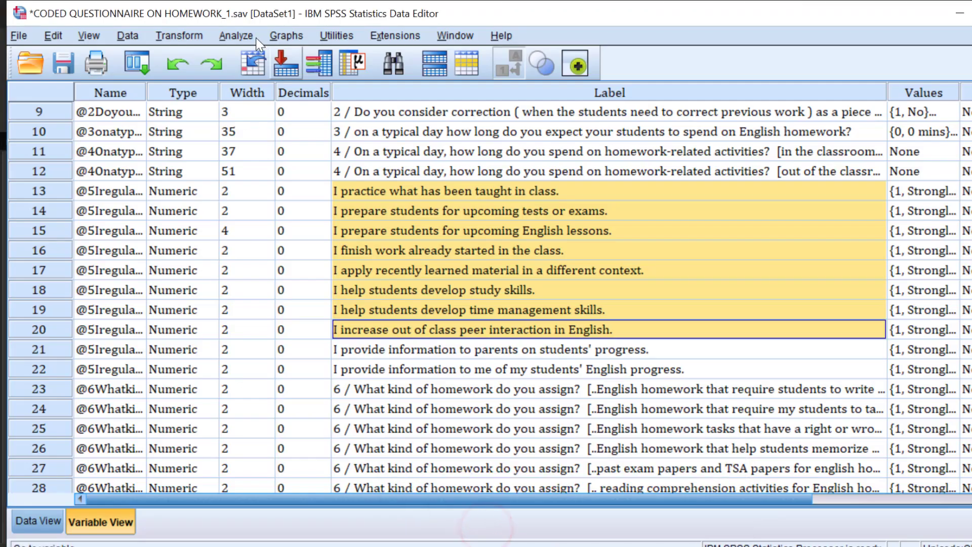
pyautogui.click(235, 37)
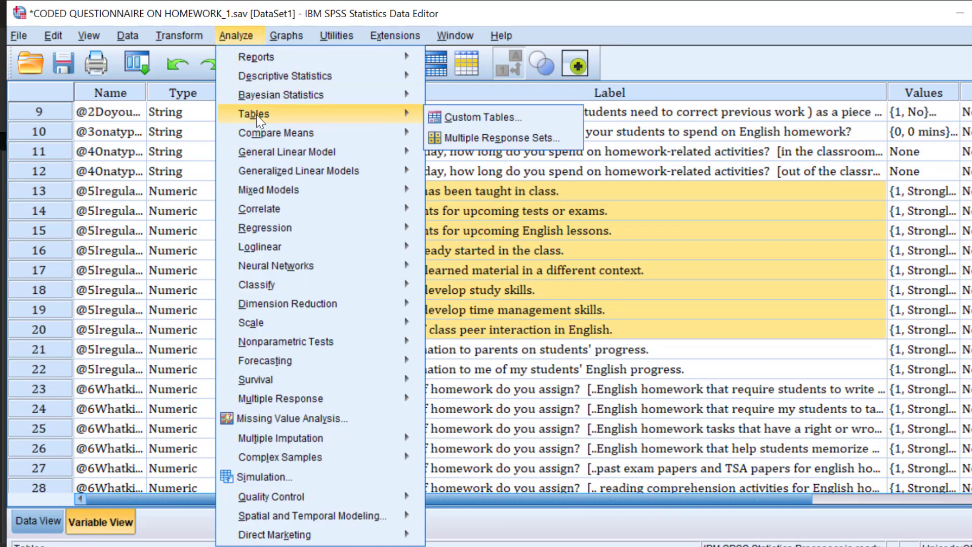
pyautogui.moveTo(408, 131)
pyautogui.moveTo(400, 114)
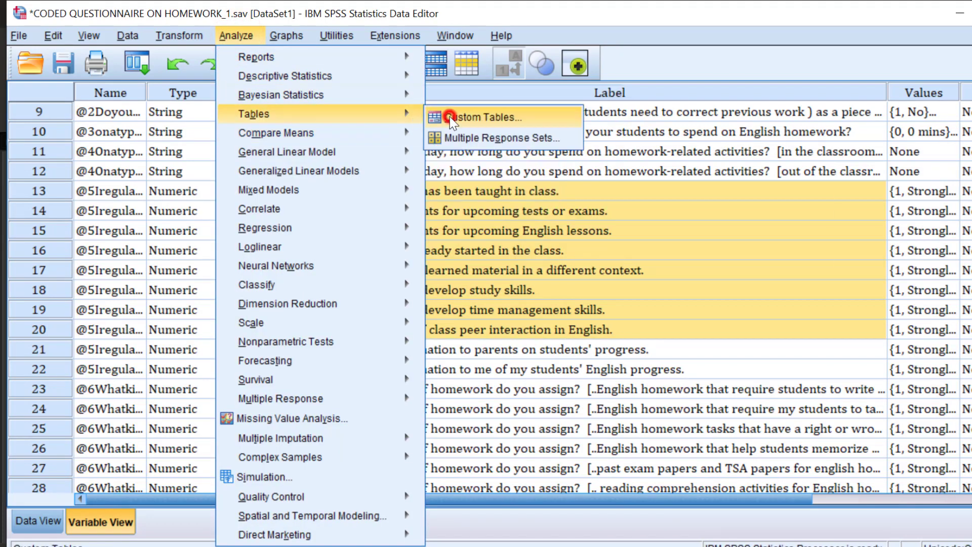
pyautogui.click(449, 116)
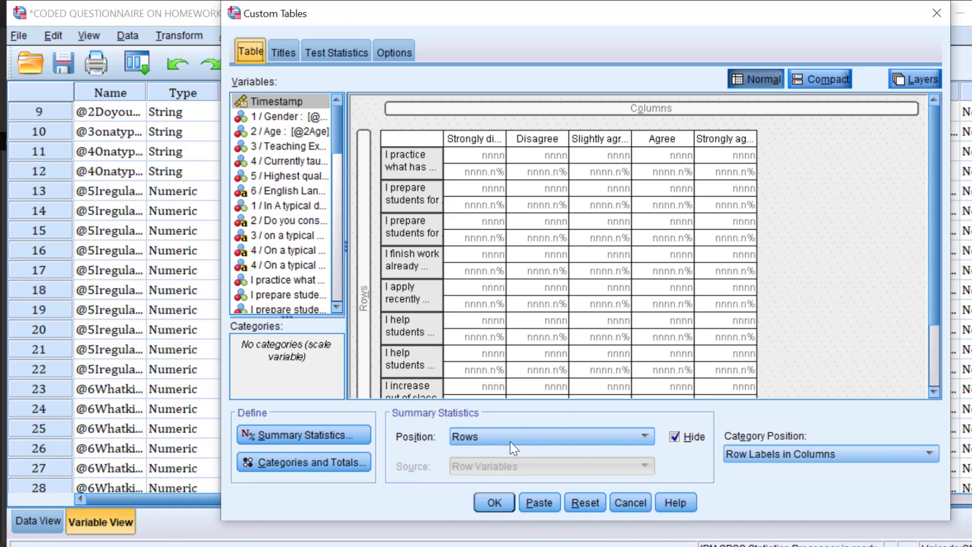
# - Remove Row N % from the summary statistics, apply this to the selected variables and generate the counts-only table
pyautogui.click(272, 433)
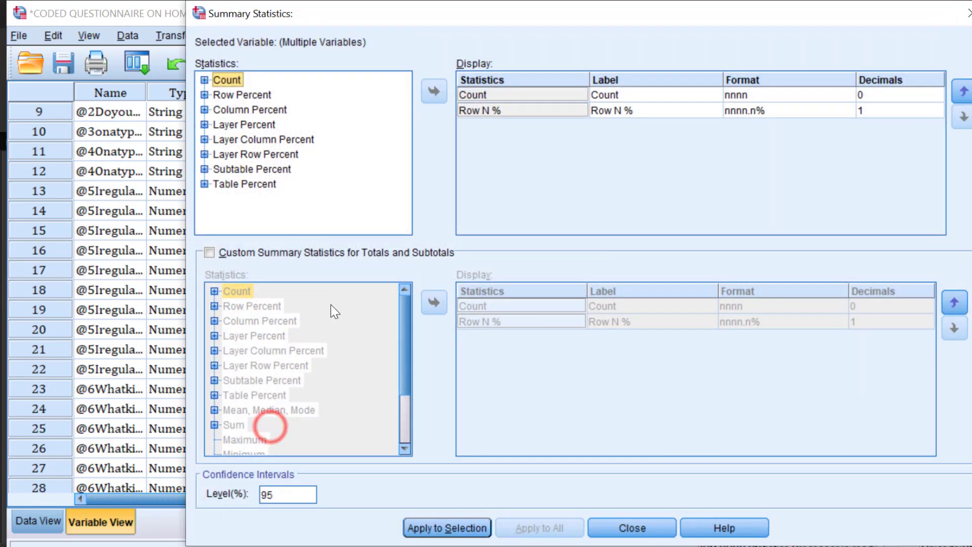
pyautogui.click(509, 110)
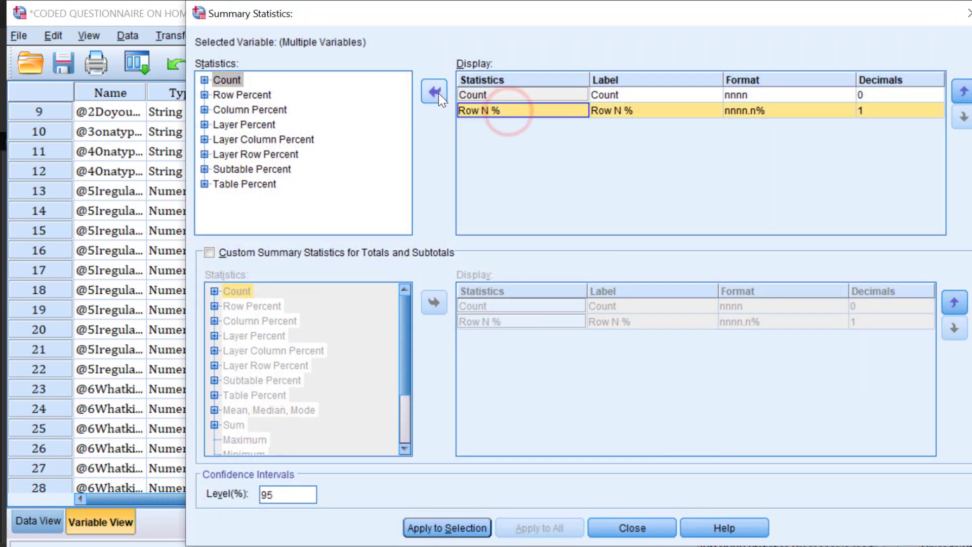
pyautogui.click(502, 93)
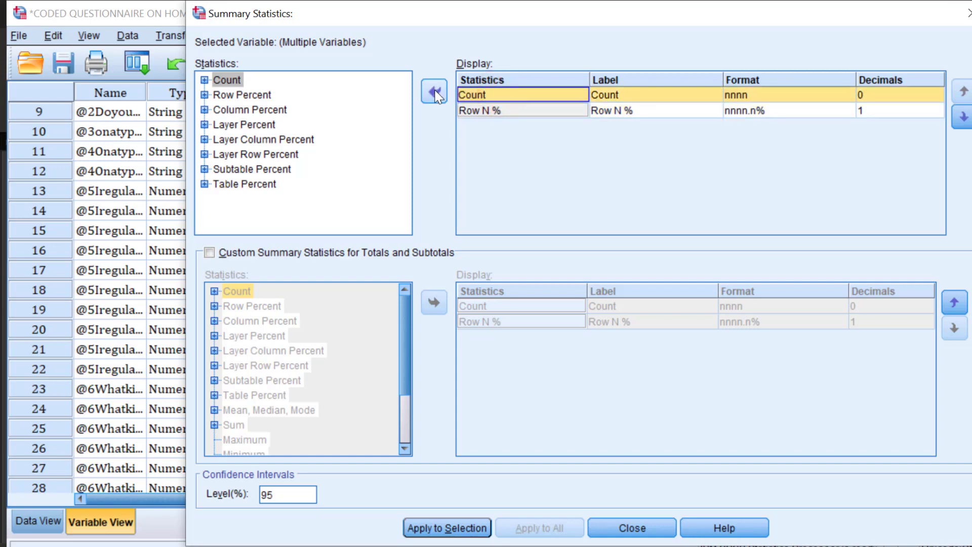
pyautogui.click(478, 109)
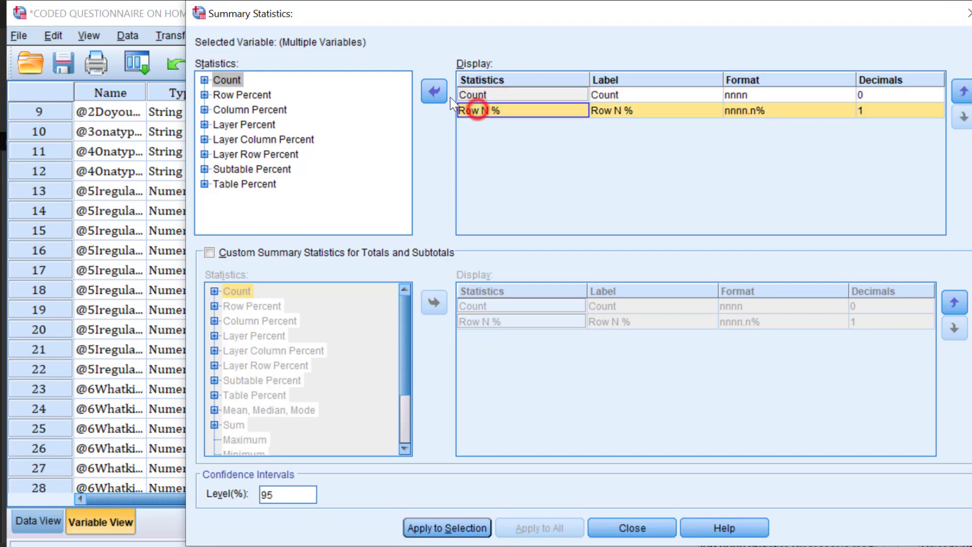
pyautogui.click(441, 95)
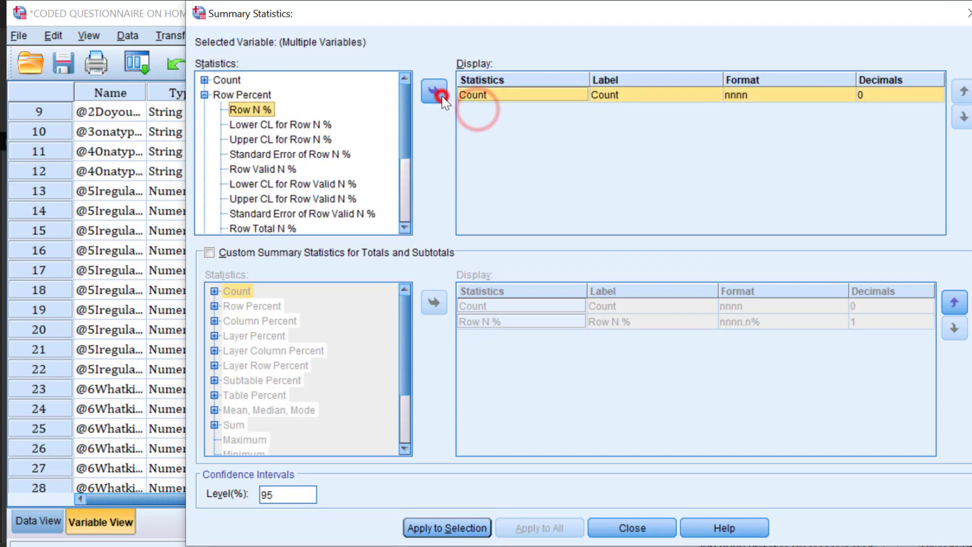
pyautogui.click(405, 528)
pyautogui.click(620, 527)
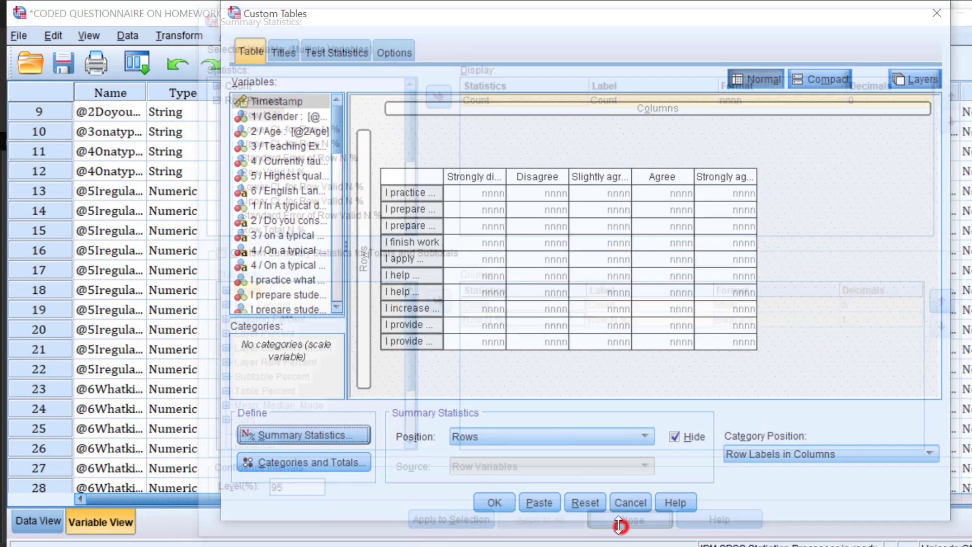
pyautogui.click(494, 502)
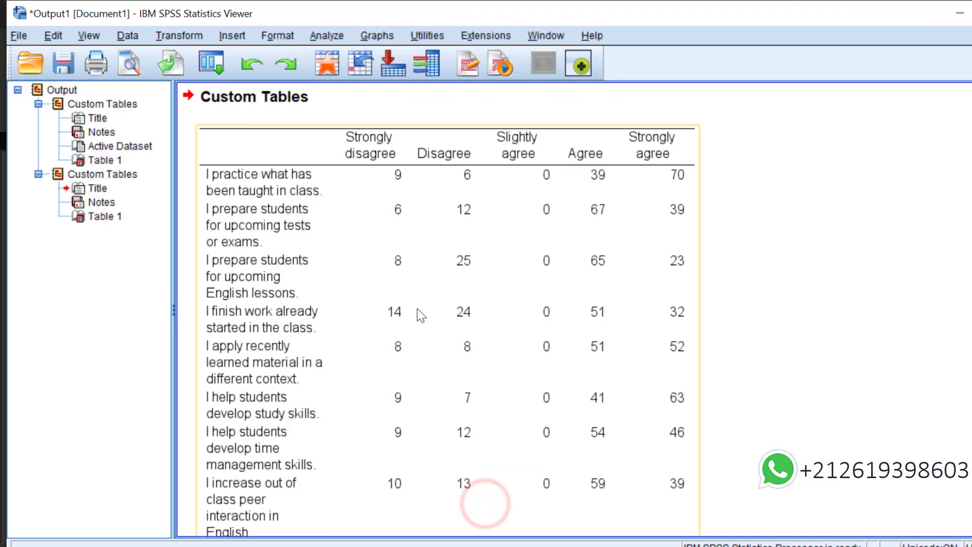
# - Activate the new counts-only table in the output for editing and transpose its rows and columns
pyautogui.scroll(-3, 685, 241)
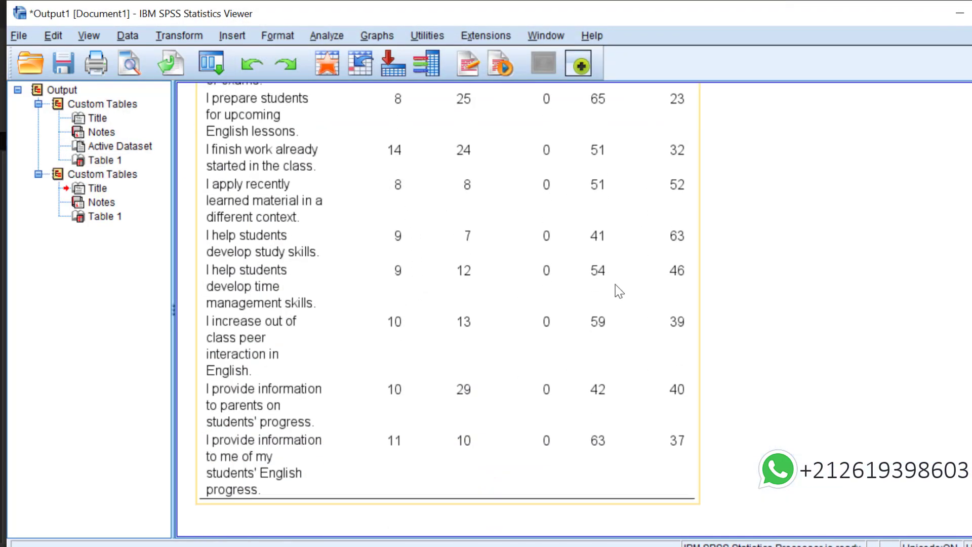
pyautogui.scroll(-15, 603, 346)
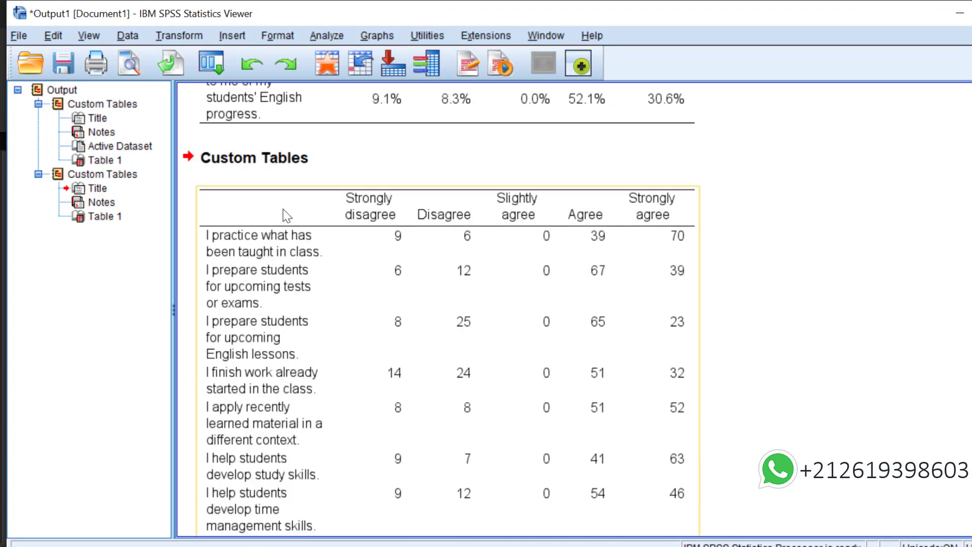
pyautogui.doubleClick(278, 211)
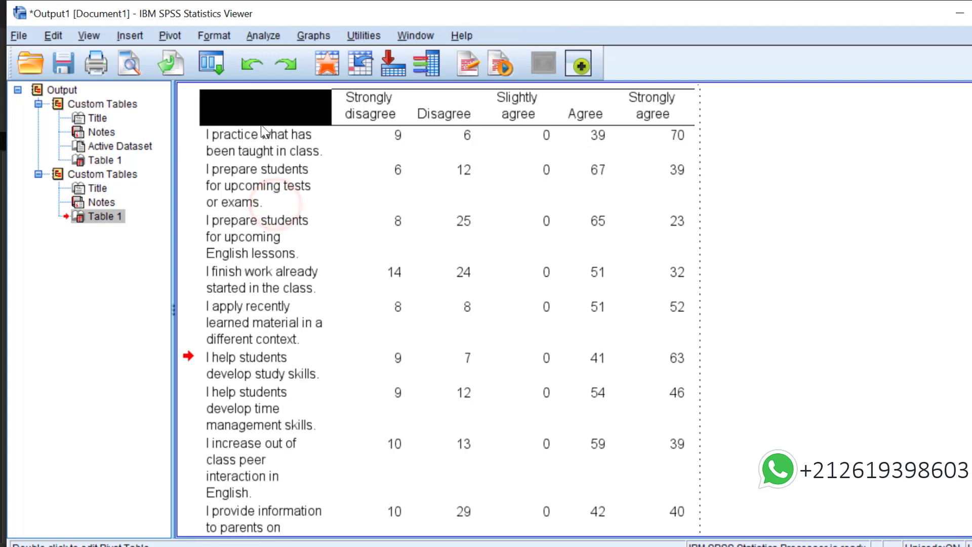
pyautogui.click(171, 36)
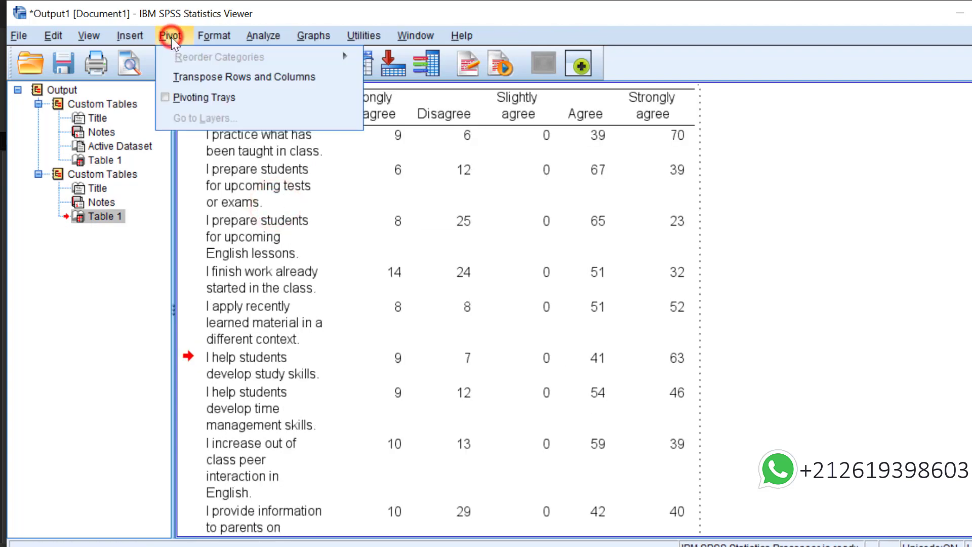
pyautogui.click(204, 76)
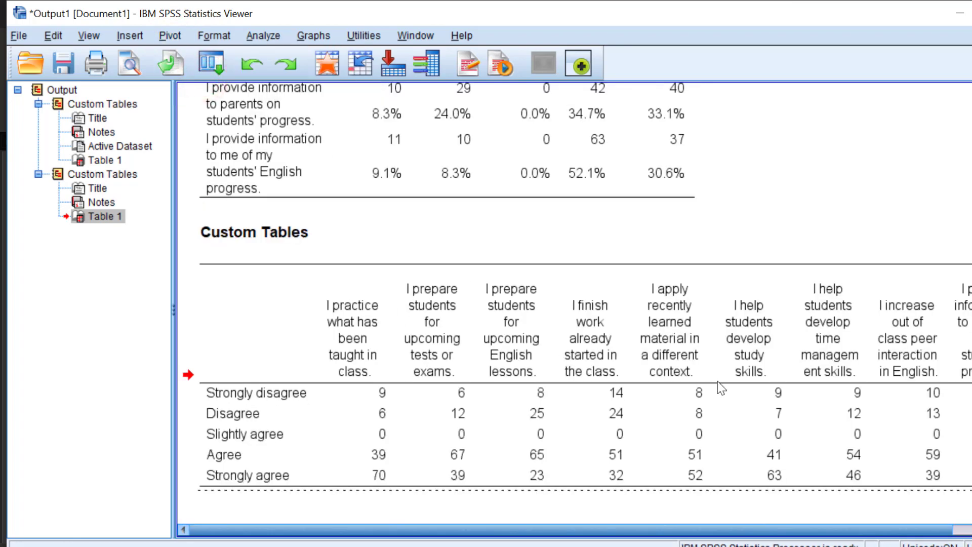
# - Create a bar graph from the transposed counts table
pyautogui.doubleClick(241, 318)
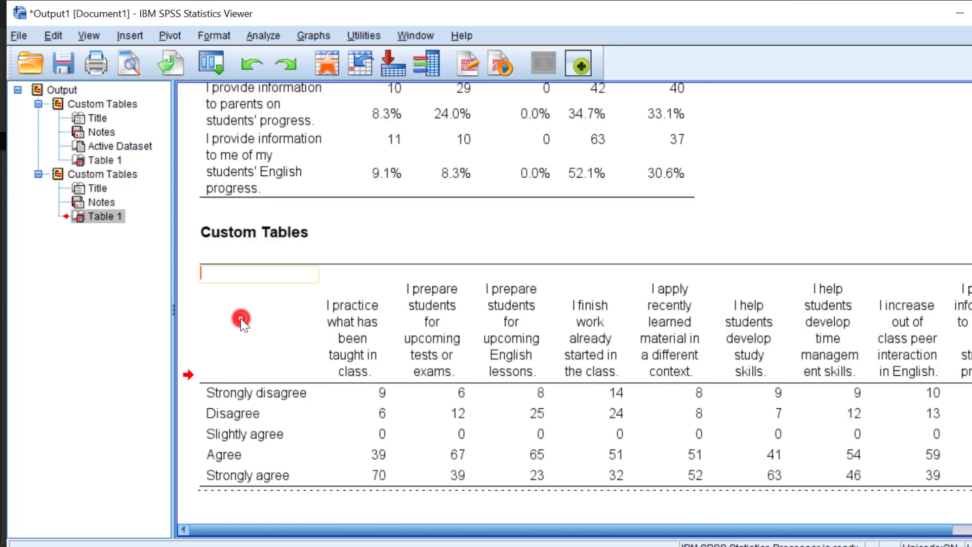
pyautogui.click(391, 350)
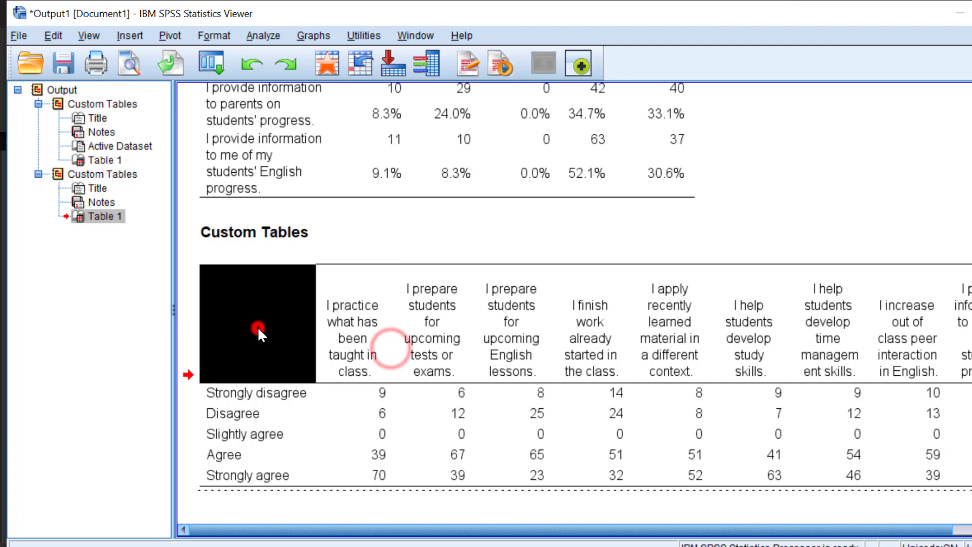
pyautogui.doubleClick(257, 326)
pyautogui.rightClick(258, 334)
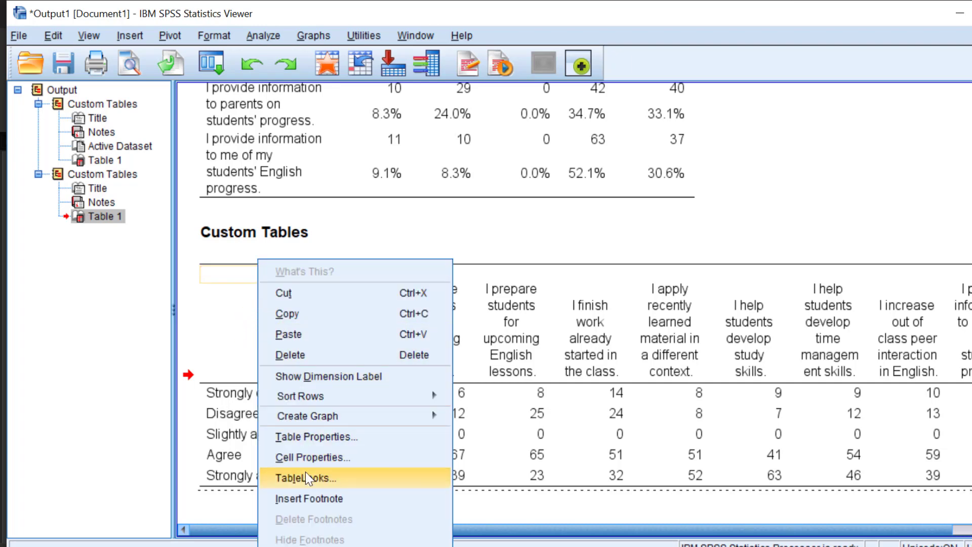
pyautogui.moveTo(360, 418)
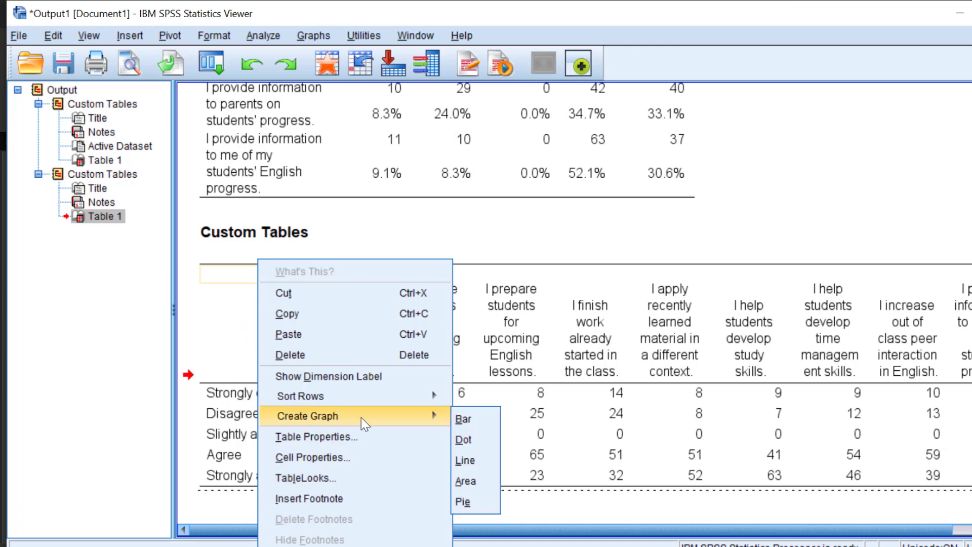
pyautogui.click(461, 419)
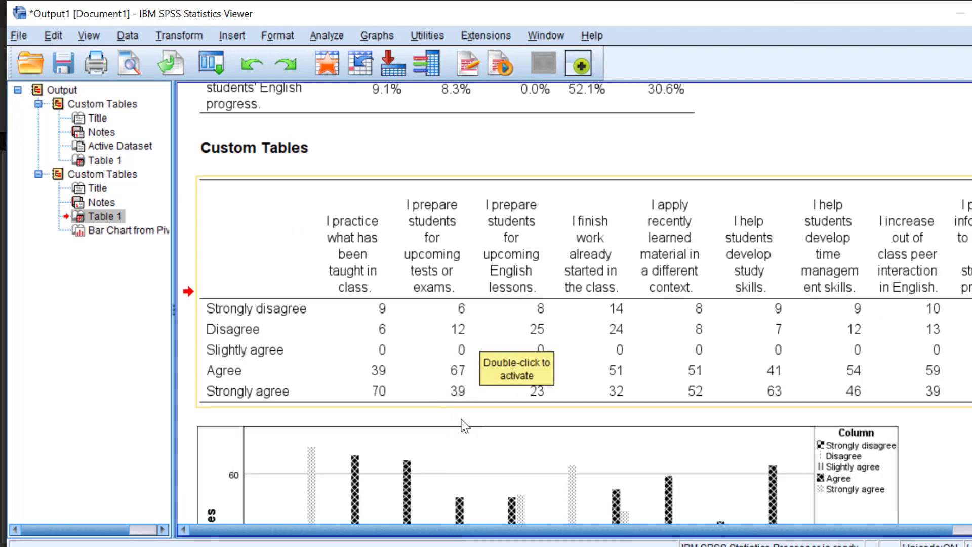
# - Review the new bar chart, open it in the Chart Editor and display its properties
pyautogui.scroll(-6, 462, 425)
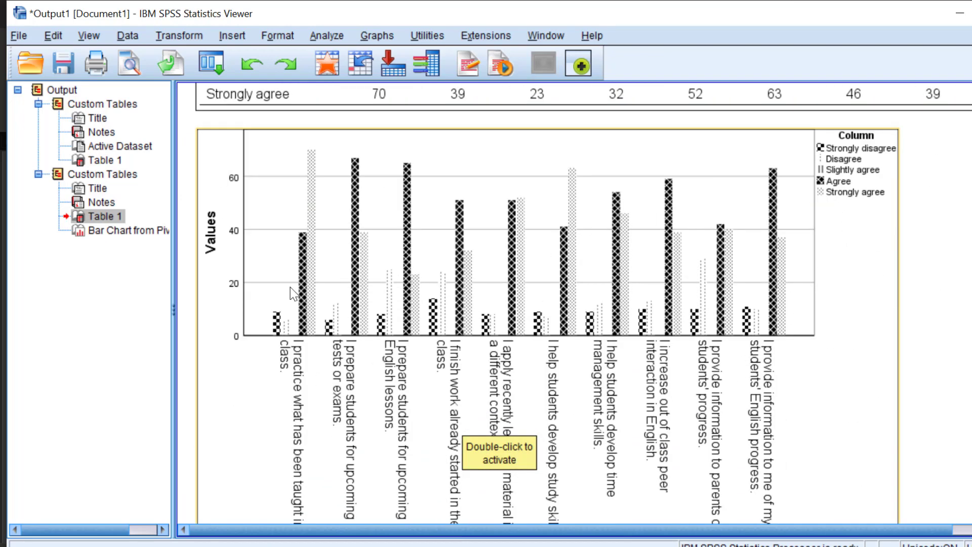
pyautogui.scroll(3, 521, 296)
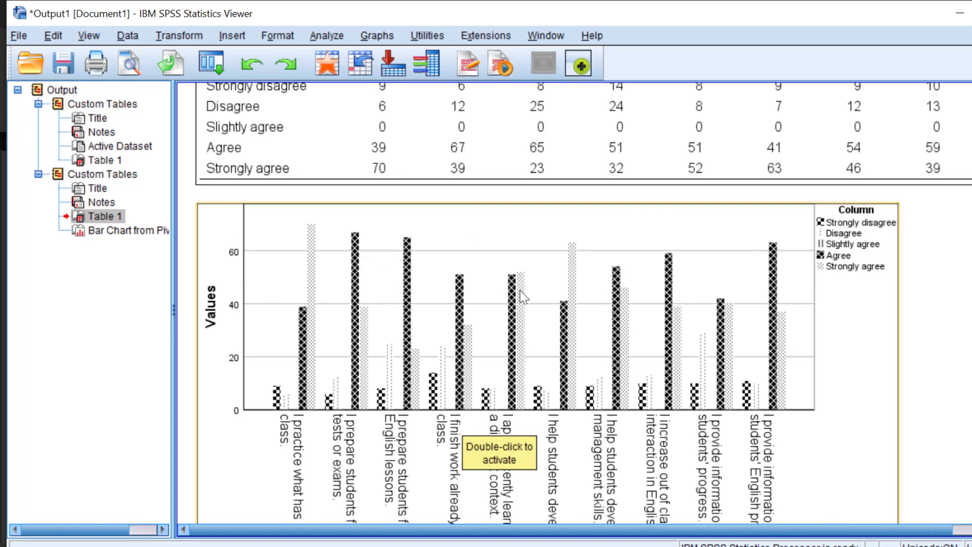
pyautogui.scroll(-3, 748, 351)
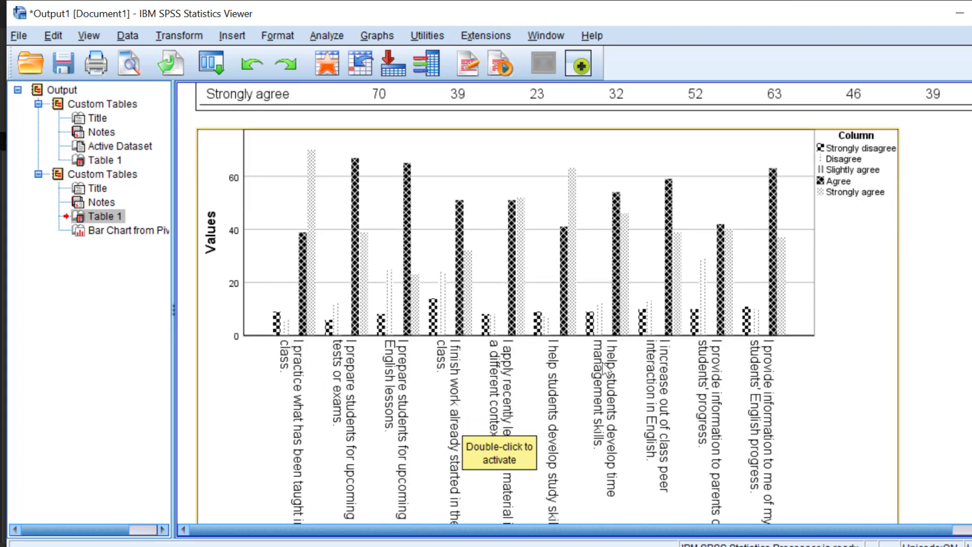
pyautogui.click(621, 262)
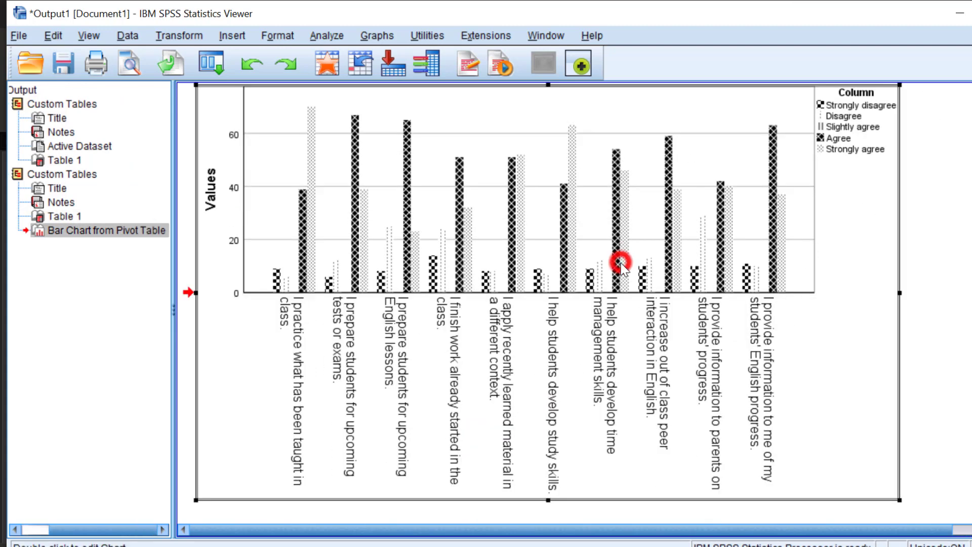
pyautogui.doubleClick(620, 263)
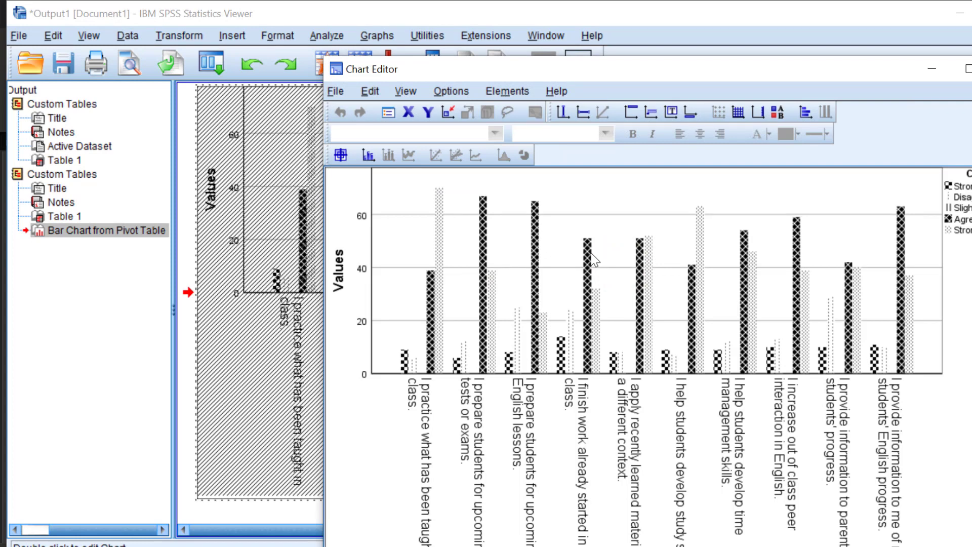
pyautogui.doubleClick(615, 262)
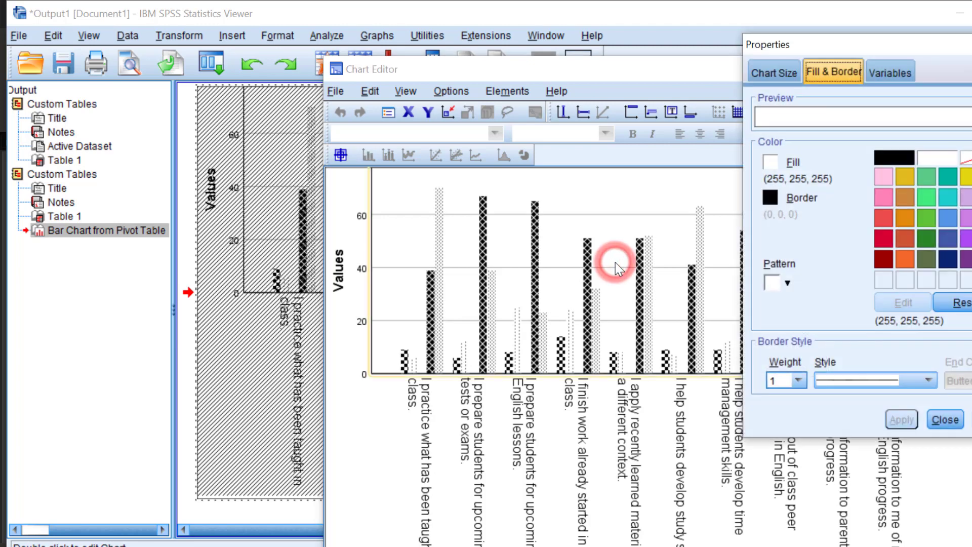
# - Set the Column variable of the bar chart to Stack, apply the change and close the Chart Editor
pyautogui.click(891, 75)
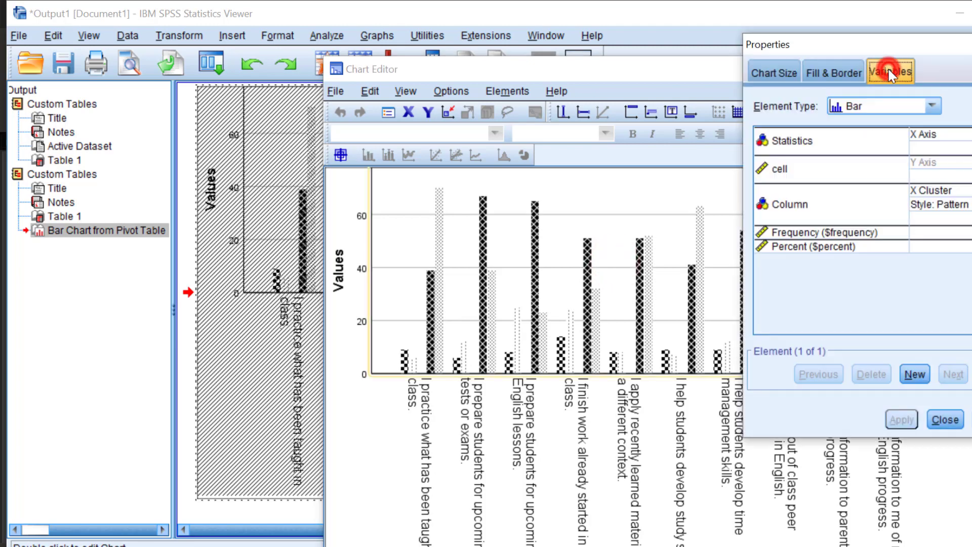
pyautogui.click(948, 189)
pyautogui.scroll(-2, 936, 232)
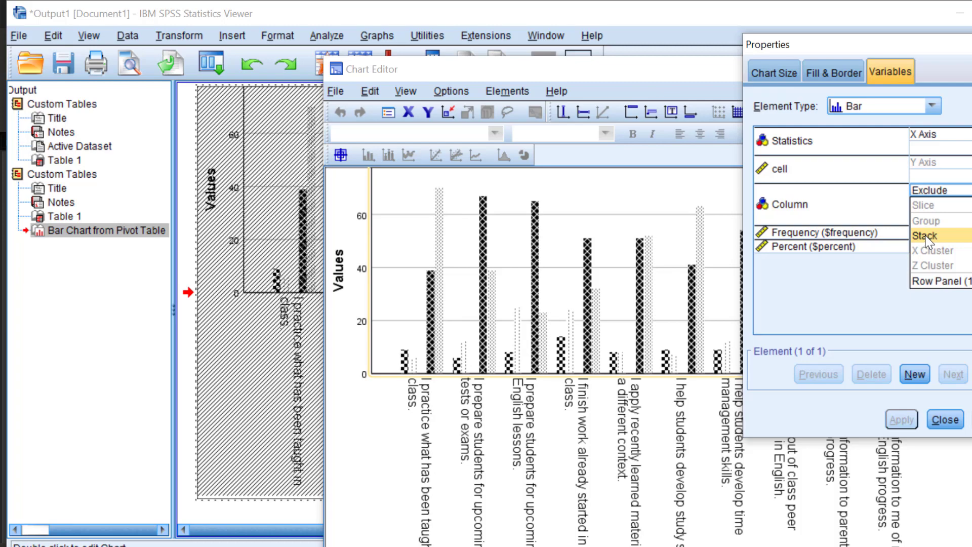
pyautogui.click(925, 236)
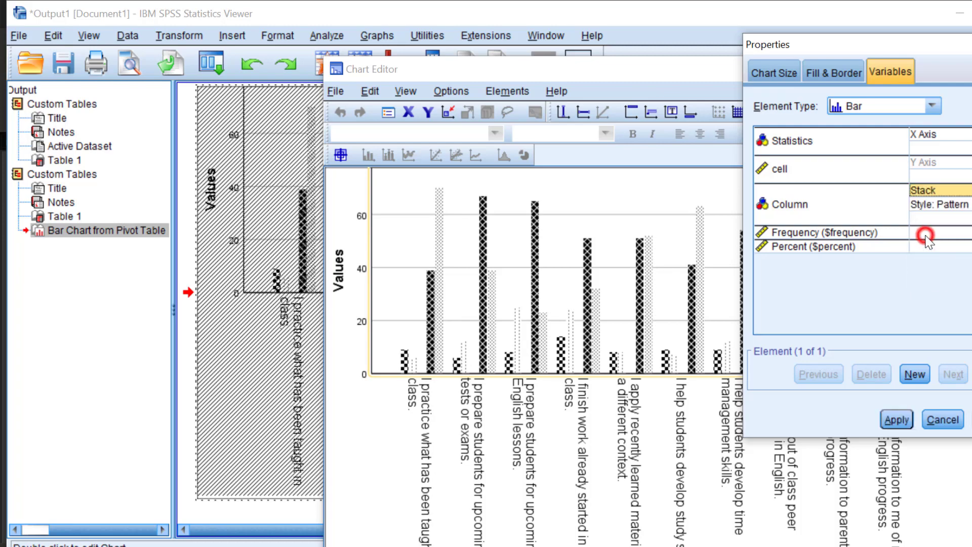
pyautogui.click(896, 421)
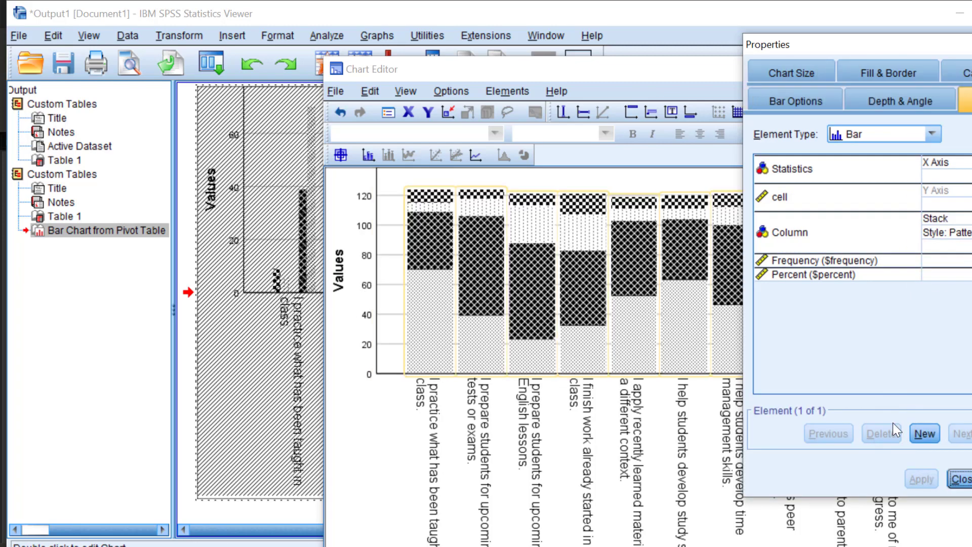
pyautogui.click(961, 479)
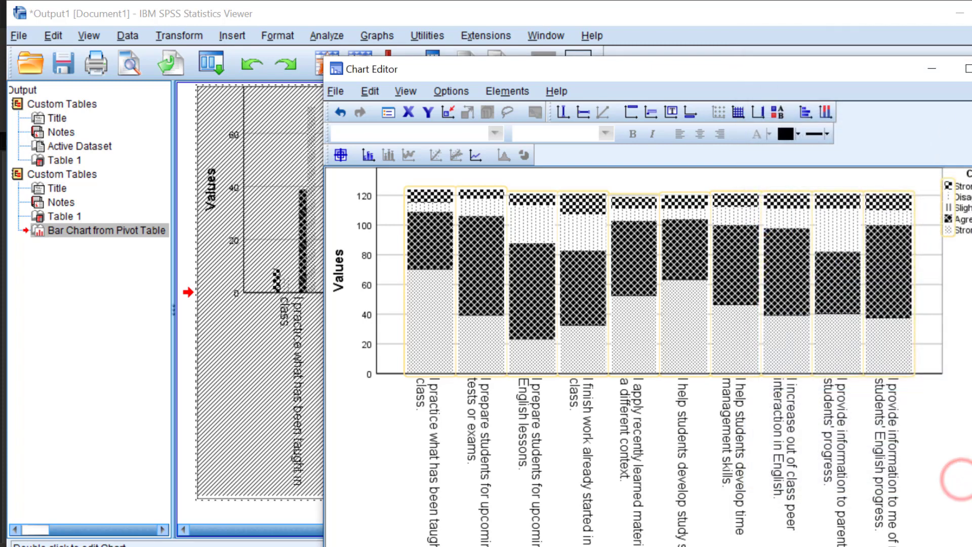
pyautogui.hotkey('alt', 'F4')
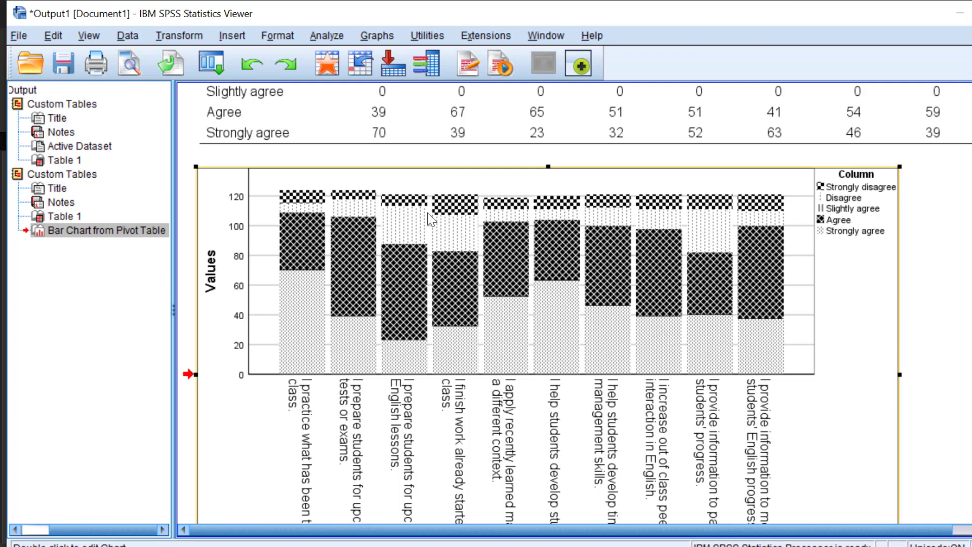
# - Show the count data labels on the stacked bars in the Chart Editor and close it
pyautogui.doubleClick(505, 311)
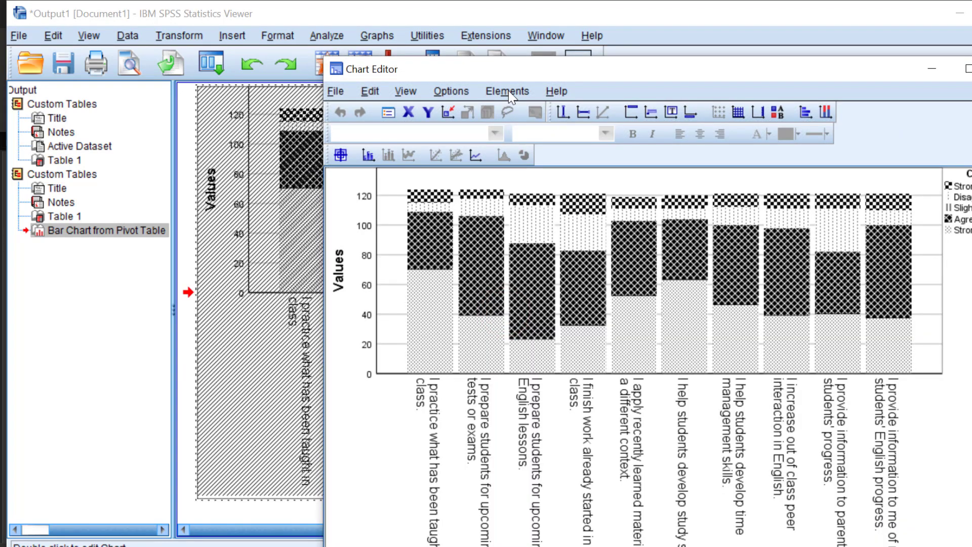
pyautogui.click(509, 91)
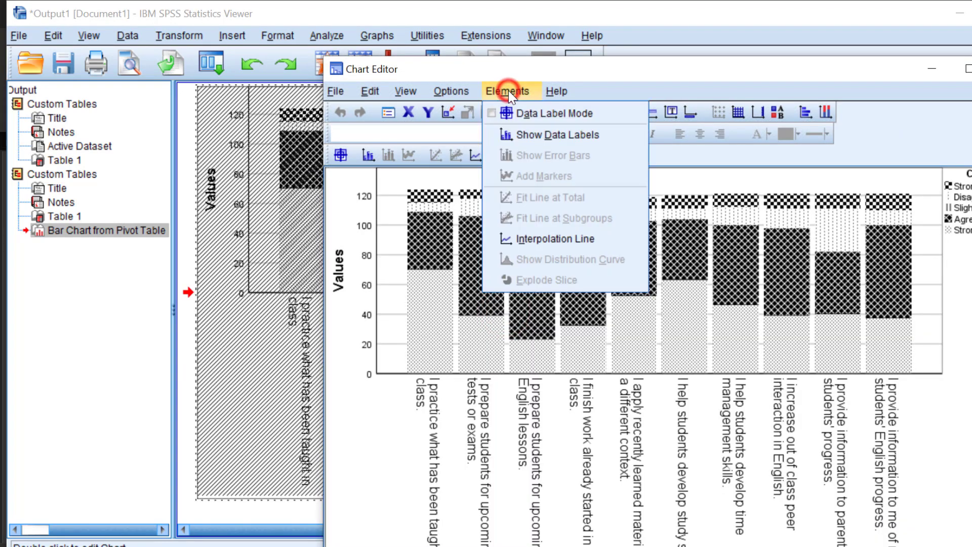
pyautogui.click(526, 135)
pyautogui.click(949, 451)
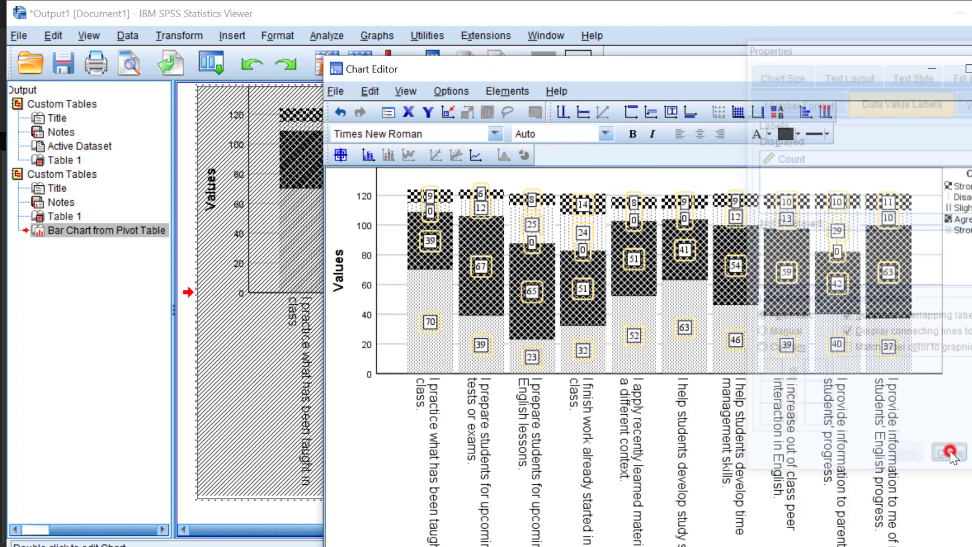
pyautogui.hotkey('alt', 'F4')
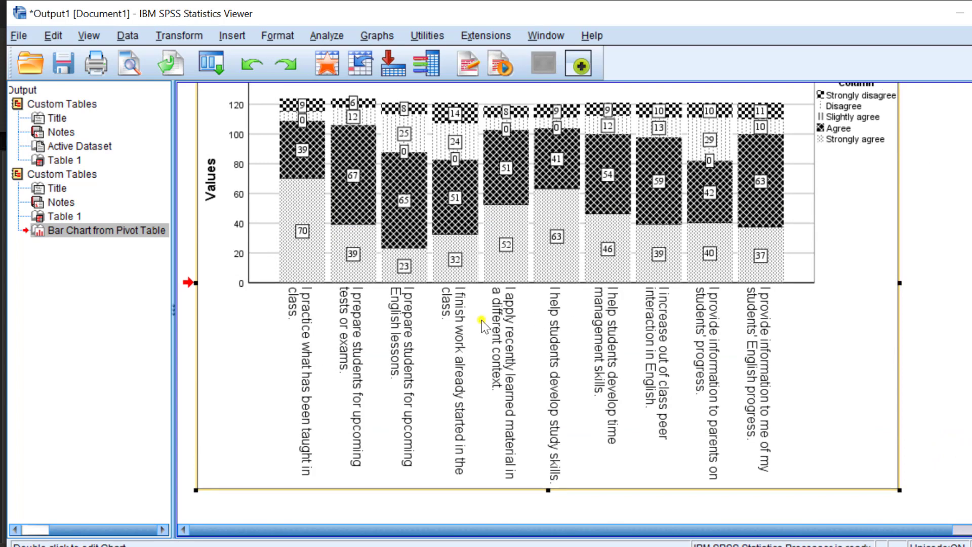
# - Copy the labelled stacked bar chart and paste it below the table in the Word document Doc1.docx
pyautogui.rightClick(573, 319)
pyautogui.click(504, 352)
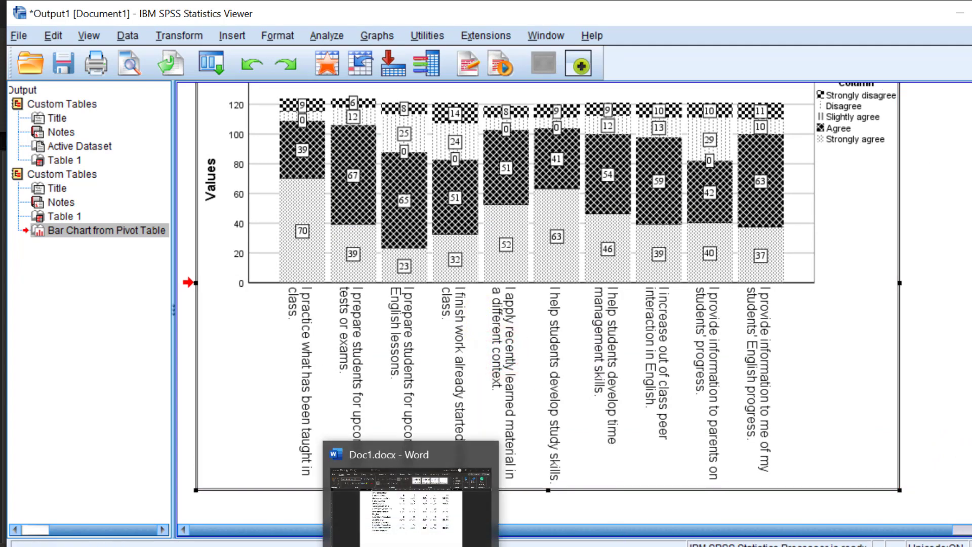
pyautogui.click(425, 486)
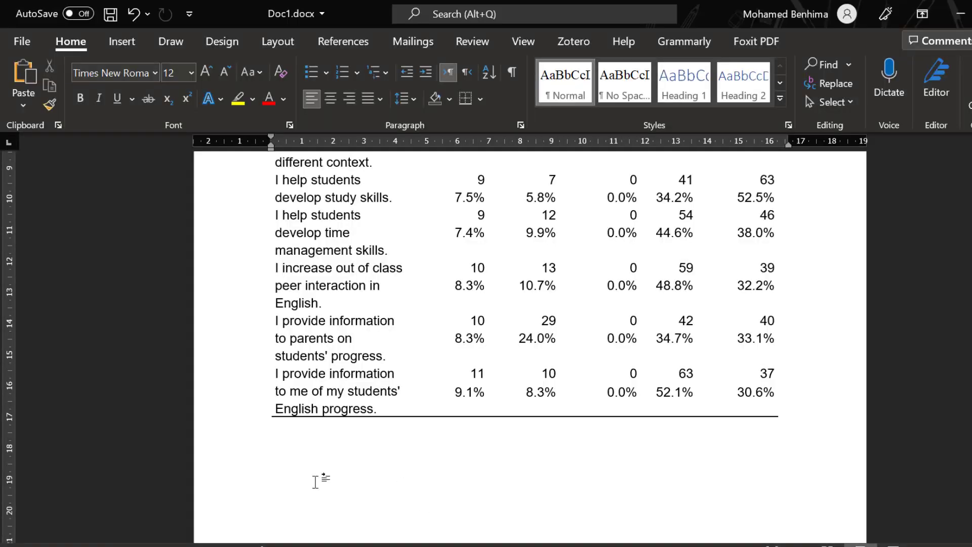
pyautogui.click(315, 481)
pyautogui.hotkey('ctrl', 'v')
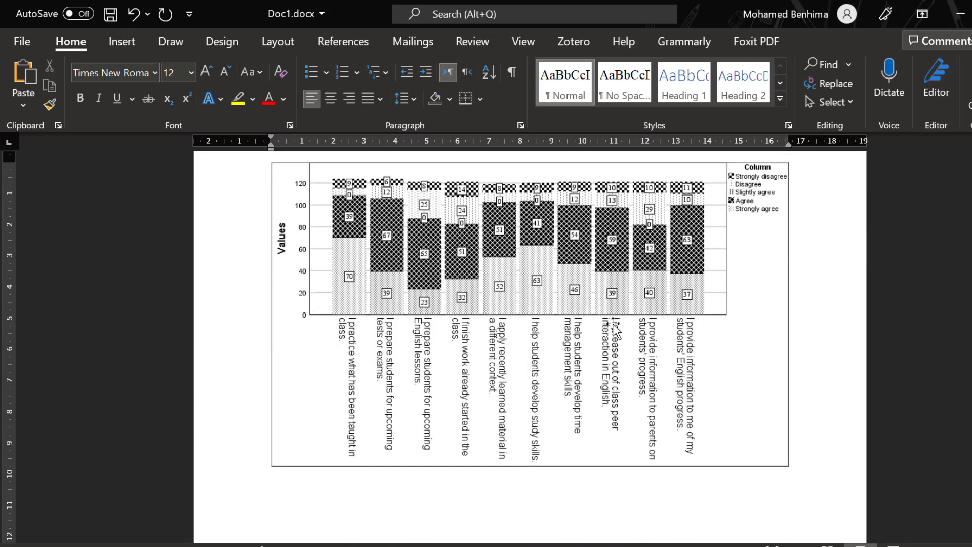
# - Review the counts and percentages table together with the pasted stacked bar chart in the document
pyautogui.scroll(5, 537, 299)
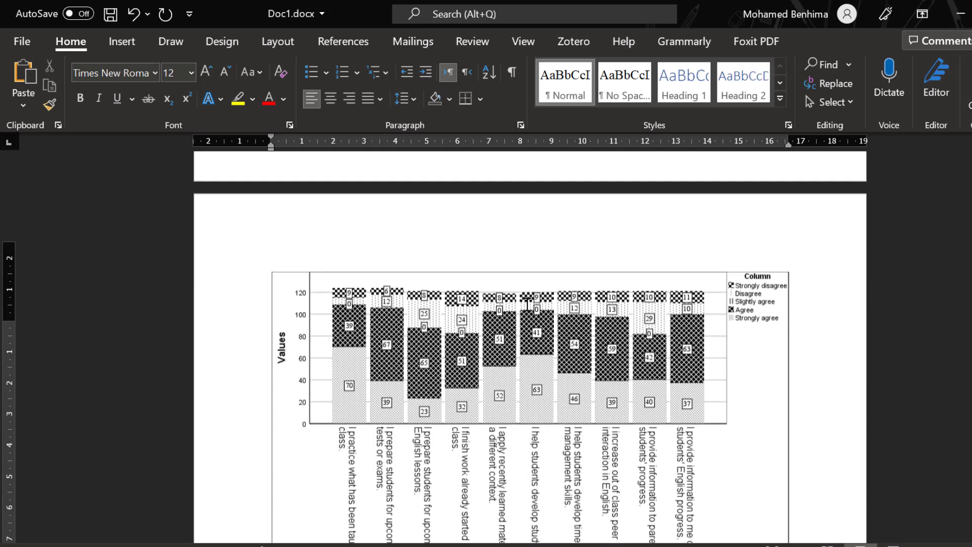
pyautogui.scroll(8, 491, 291)
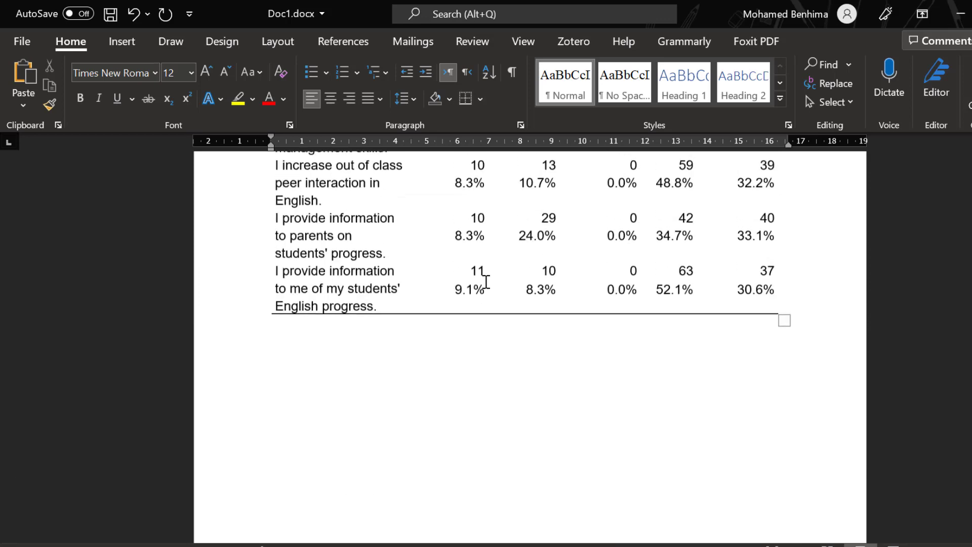
pyautogui.scroll(1, 536, 265)
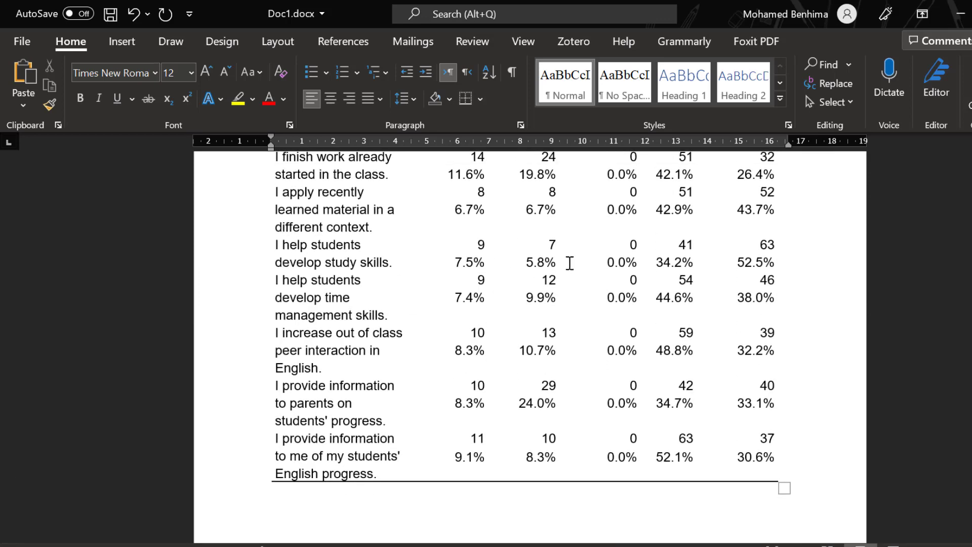
pyautogui.scroll(5, 481, 256)
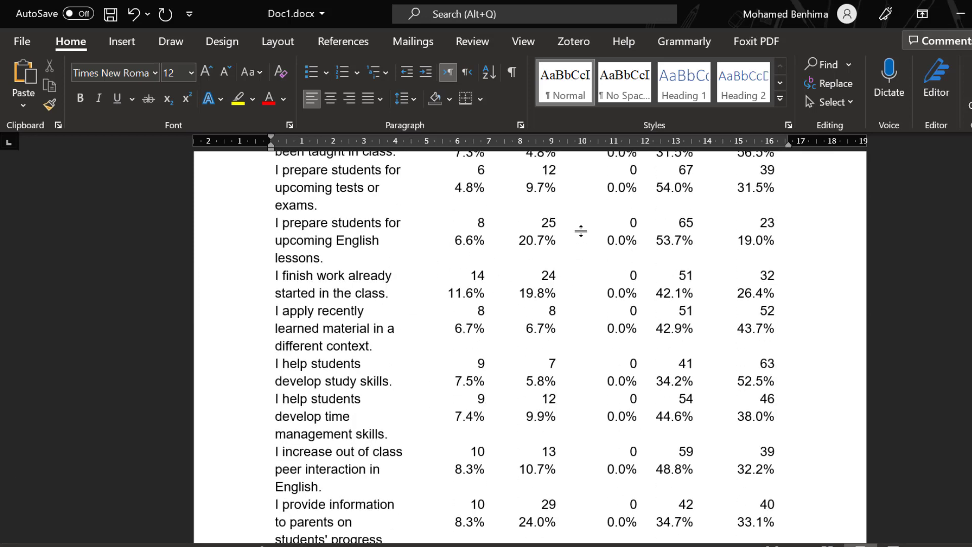
pyautogui.scroll(-2, 582, 227)
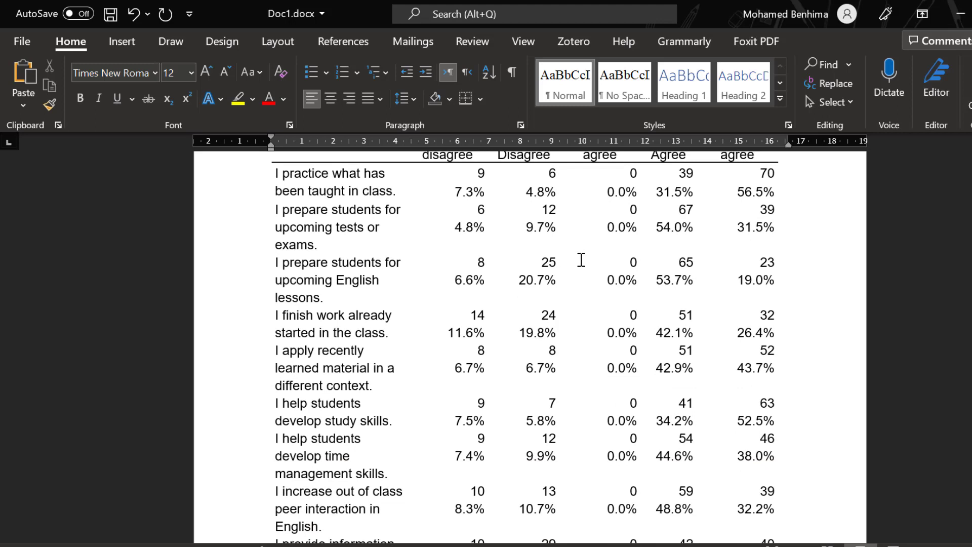
pyautogui.scroll(2, 581, 259)
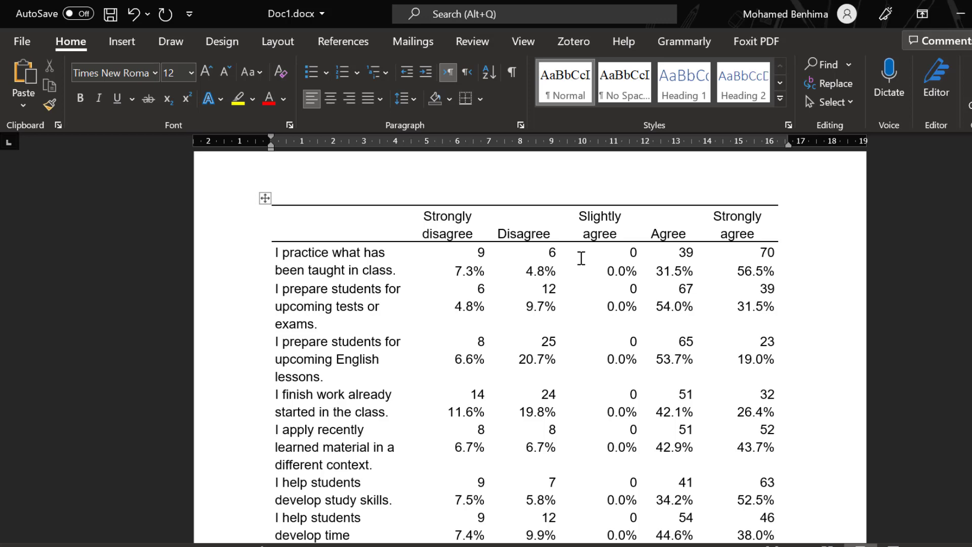
pyautogui.scroll(-5, 581, 258)
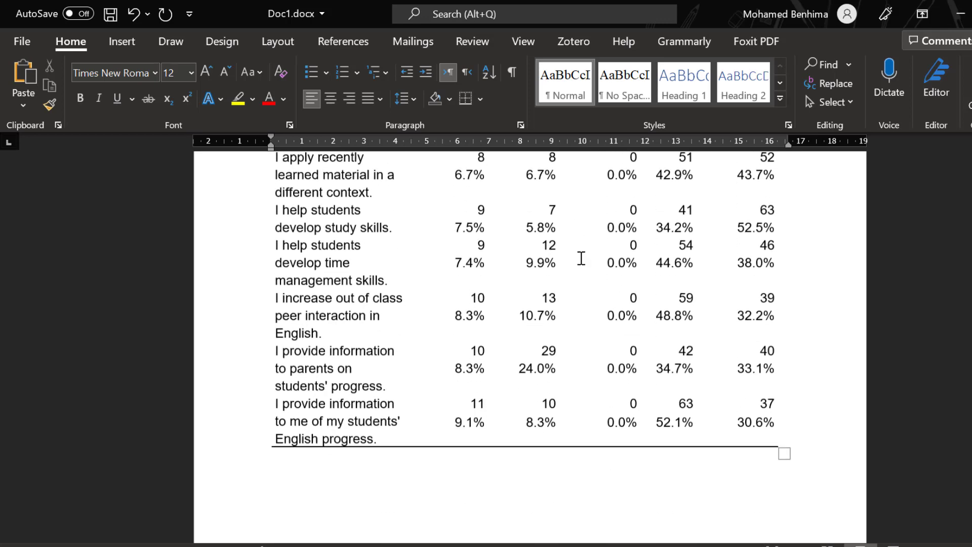
pyautogui.scroll(-4, 581, 258)
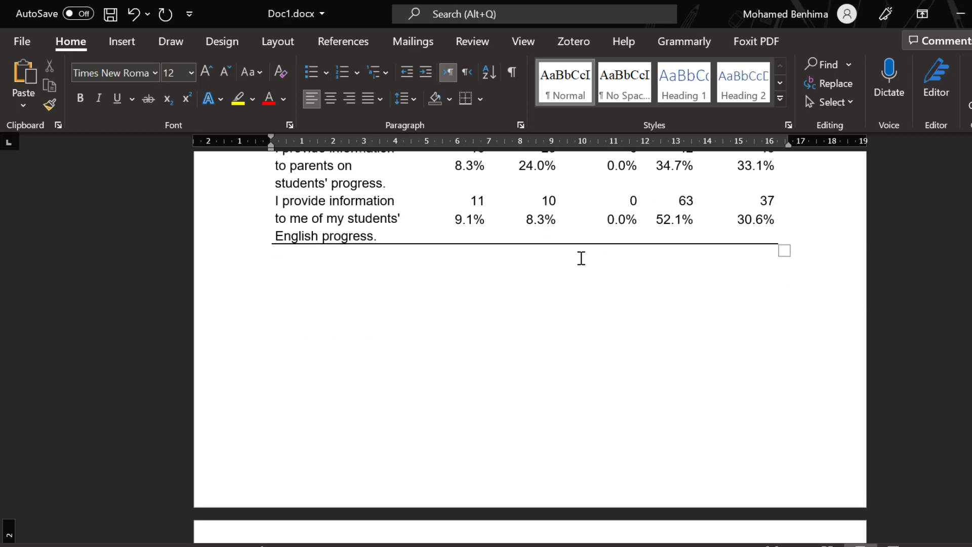
pyautogui.scroll(-4, 581, 259)
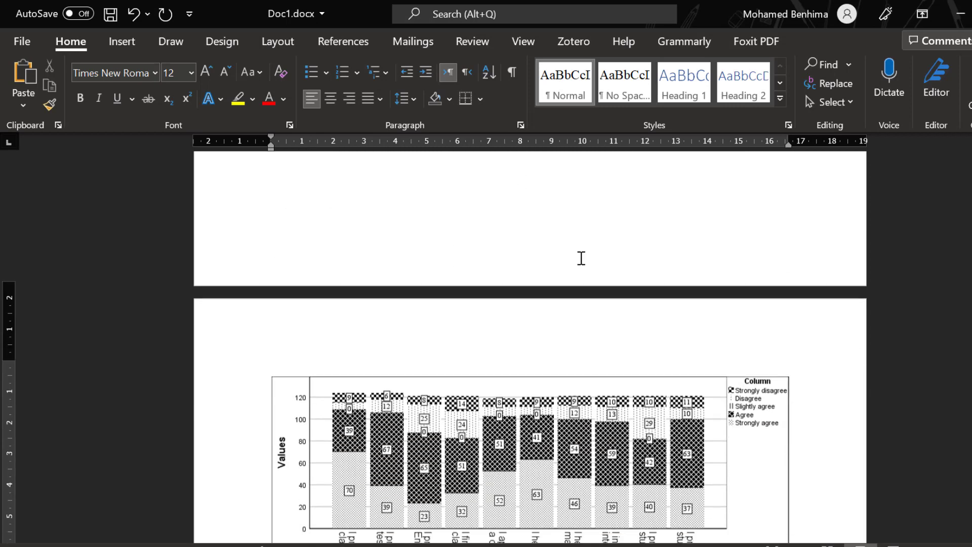
pyautogui.scroll(-4, 581, 258)
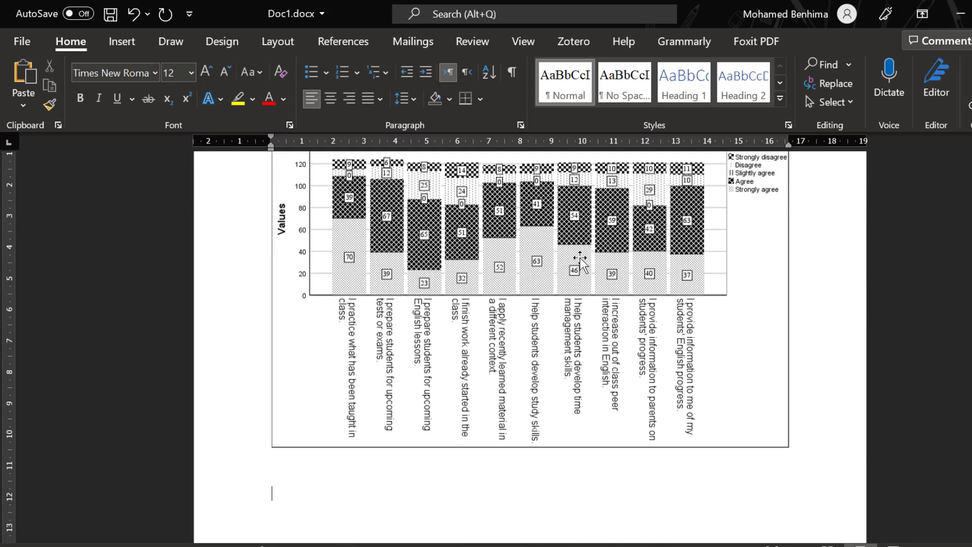
pyautogui.scroll(-2, 581, 258)
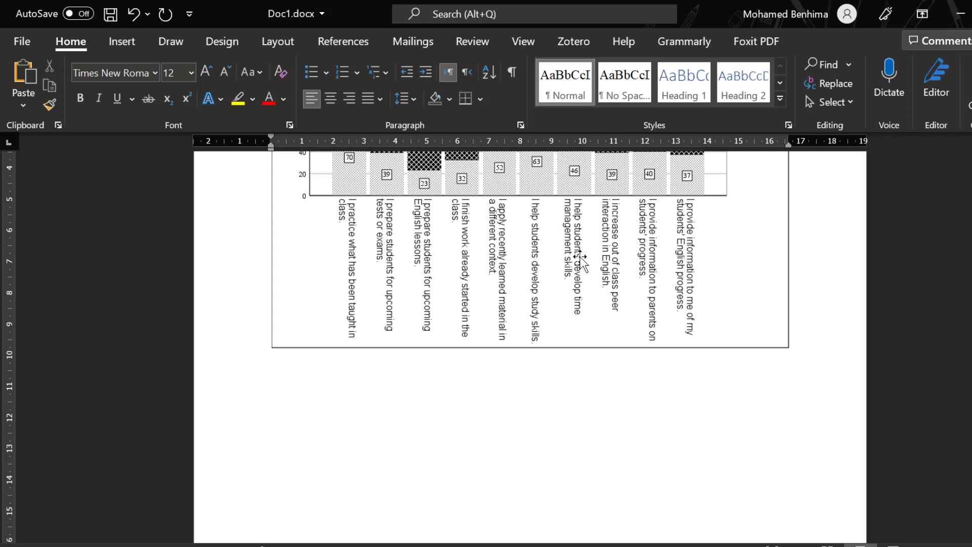
pyautogui.scroll(3, 581, 259)
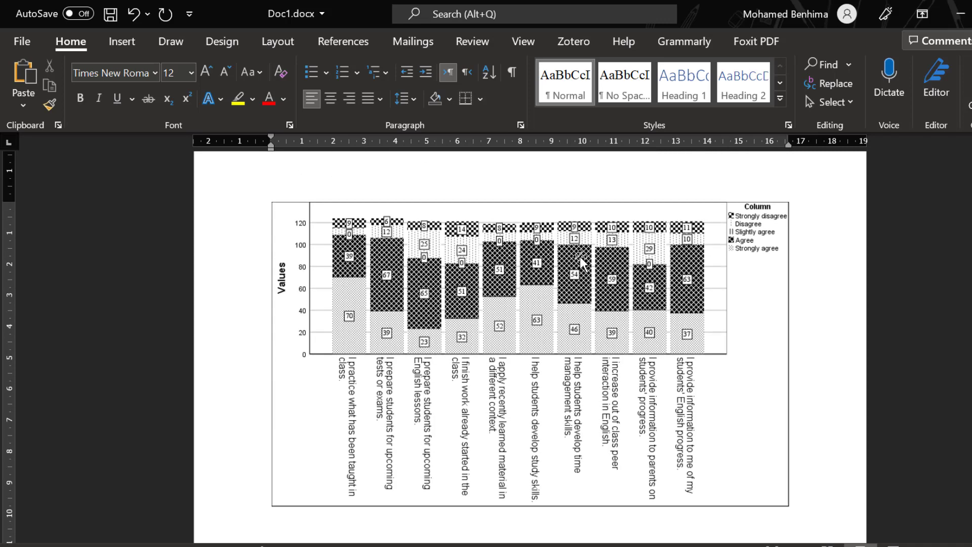
pyautogui.scroll(6, 581, 259)
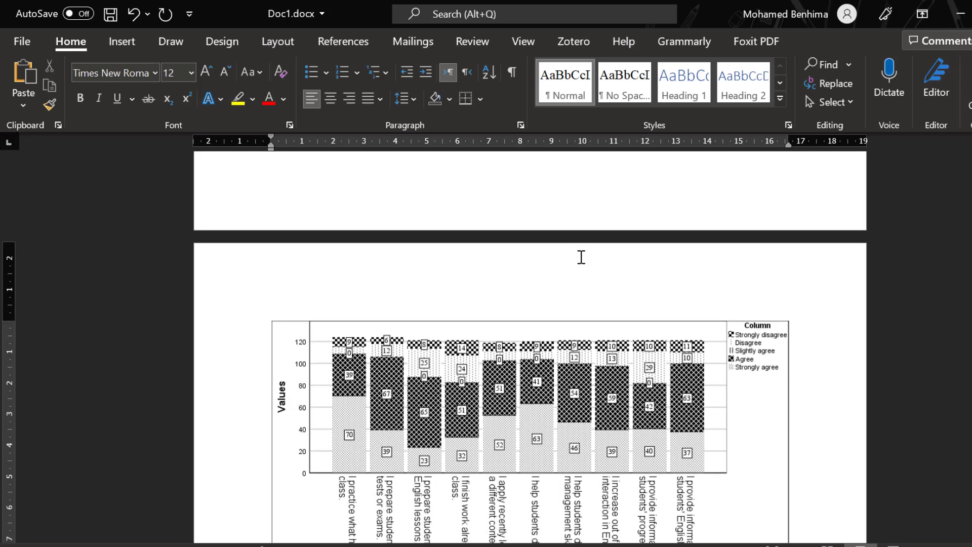
pyautogui.scroll(9, 579, 257)
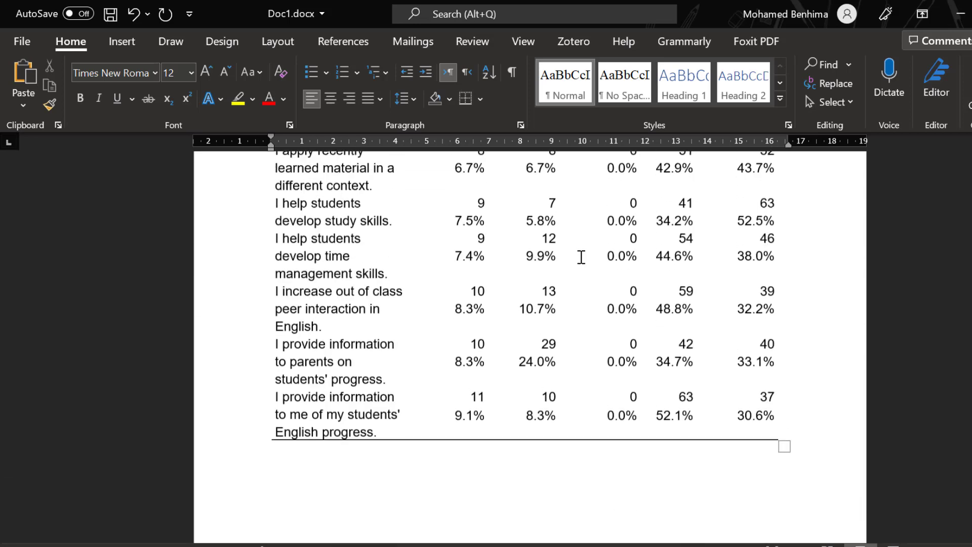
# - Read through the table's homework statements and their response percentages from first to last row
pyautogui.scroll(2, 580, 256)
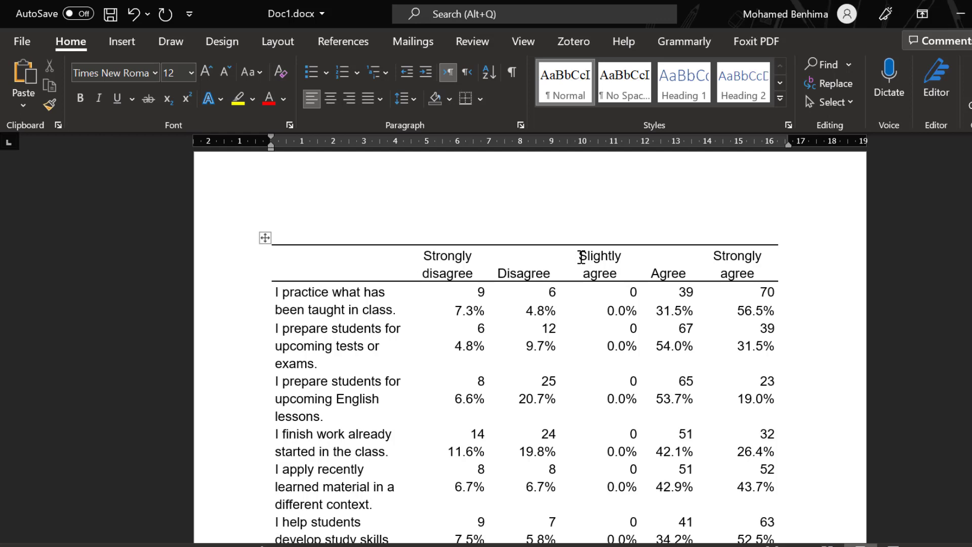
pyautogui.scroll(-1, 581, 257)
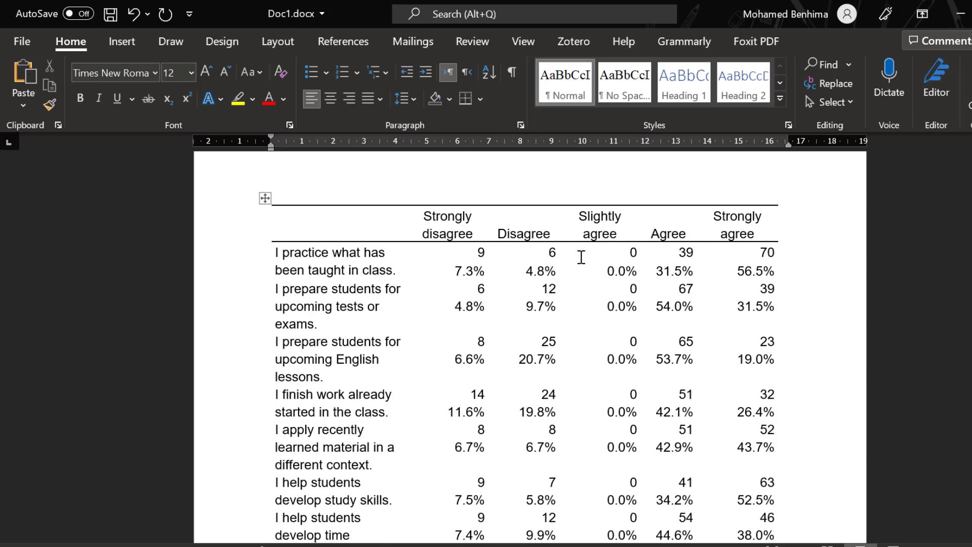
pyautogui.scroll(-1, 582, 258)
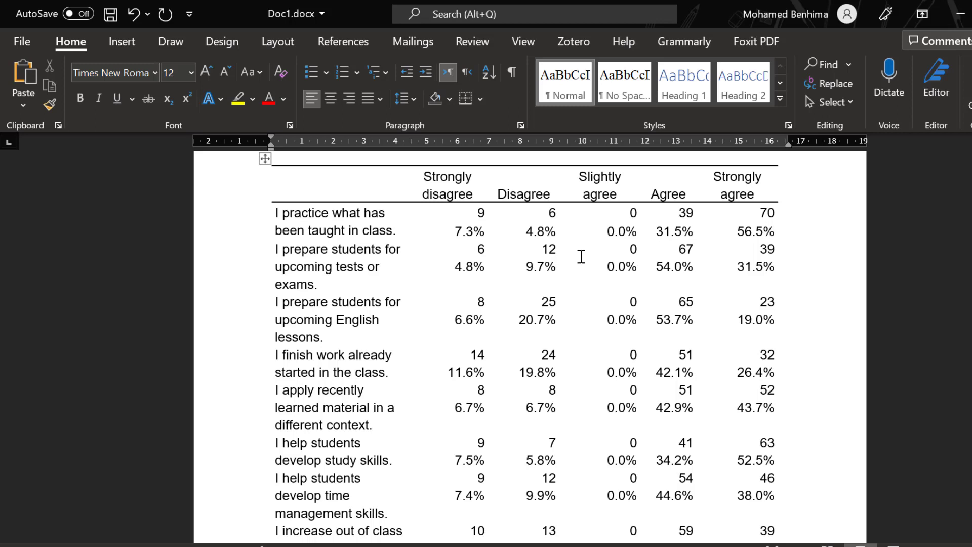
pyautogui.scroll(-2, 581, 257)
pyautogui.scroll(-2, 581, 257)
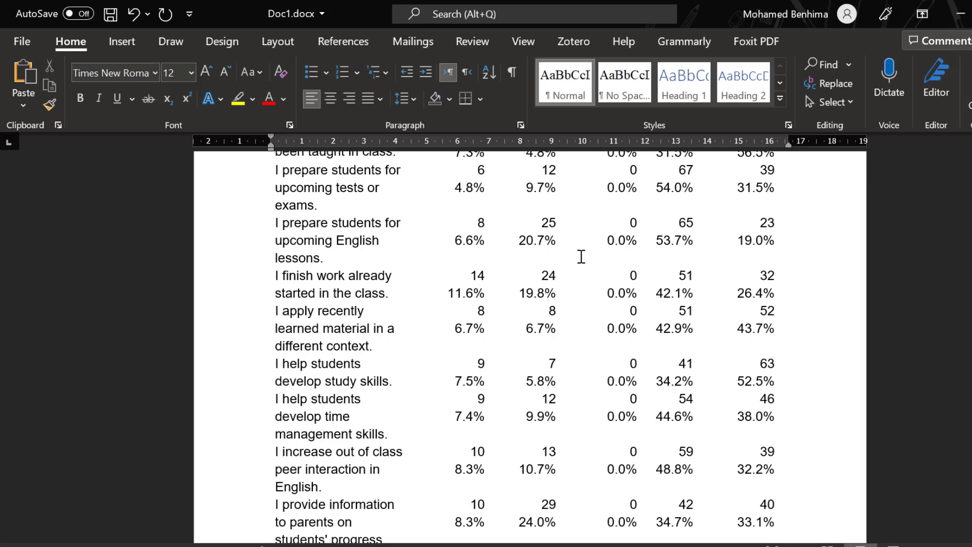
pyautogui.scroll(-2, 581, 257)
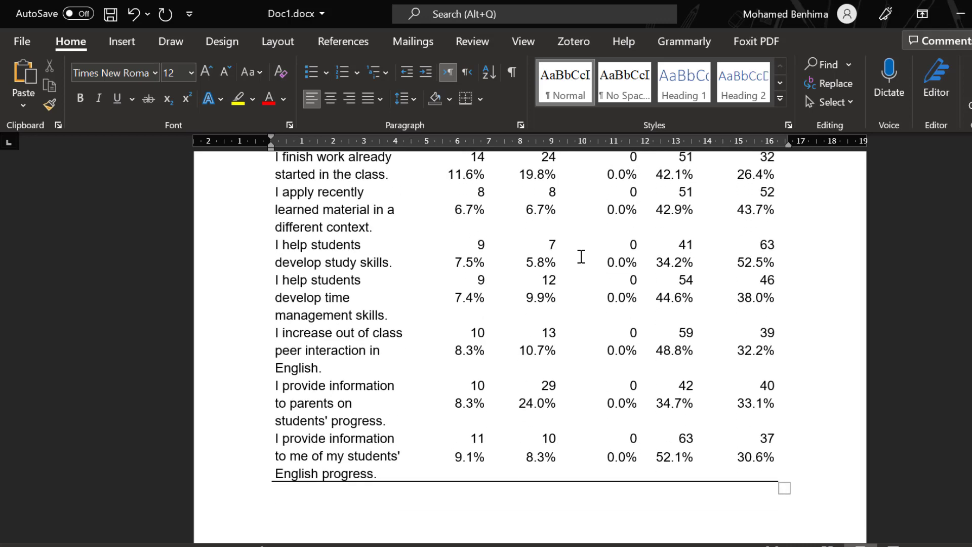
pyautogui.scroll(3, 581, 257)
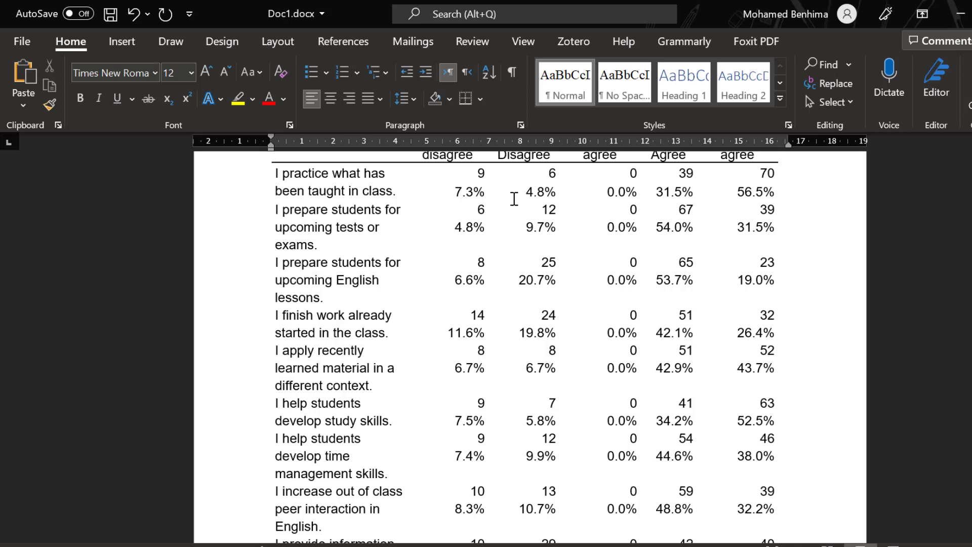
# - Select the Agree and Strongly agree values for all statements in the table
pyautogui.scroll(2, 521, 198)
pyautogui.moveTo(471, 251); pyautogui.dragTo(700, 320)
pyautogui.moveTo(670, 254)
pyautogui.mouseDown()
pyautogui.moveTo(745, 289)
pyautogui.moveTo(768, 537)
pyautogui.moveTo(763, 347)
pyautogui.moveTo(661, 330)
pyautogui.moveTo(744, 336)
pyautogui.moveTo(764, 349)
pyautogui.moveTo(761, 155)
pyautogui.moveTo(743, 201)
pyautogui.moveTo(745, 144)
pyautogui.moveTo(748, 302)
pyautogui.moveTo(774, 451)
pyautogui.moveTo(775, 540)
pyautogui.moveTo(787, 373)
pyautogui.moveTo(775, 251)
pyautogui.moveTo(642, 254)
pyautogui.mouseUp()
pyautogui.scroll(10, 602, 238)
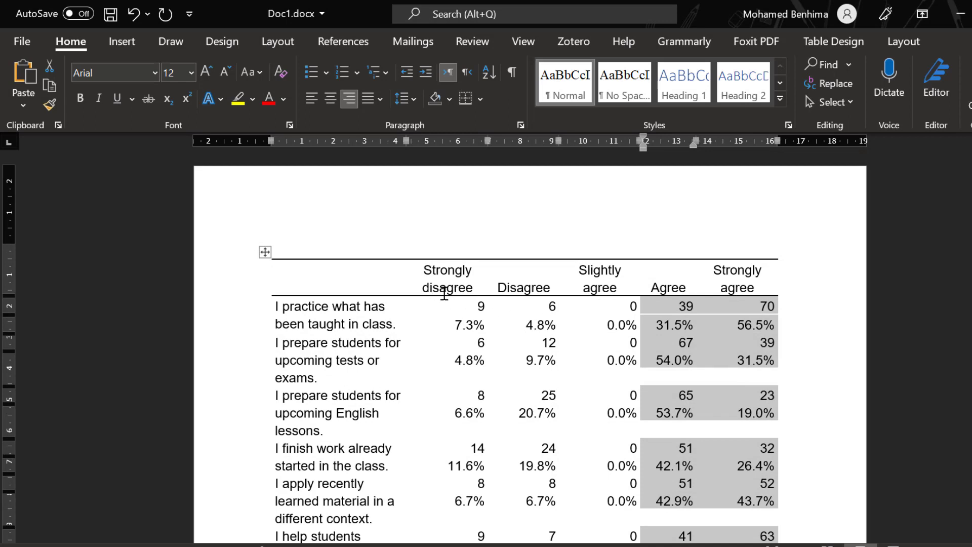
# - Compare the selected agreement values with the disagreement values for each homework statement
pyautogui.scroll(-1, 524, 324)
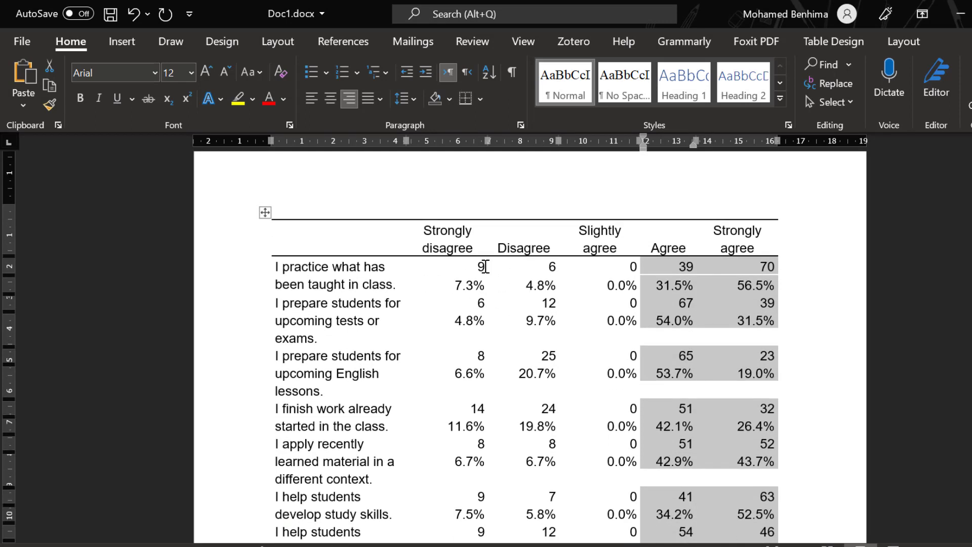
pyautogui.scroll(-6, 526, 275)
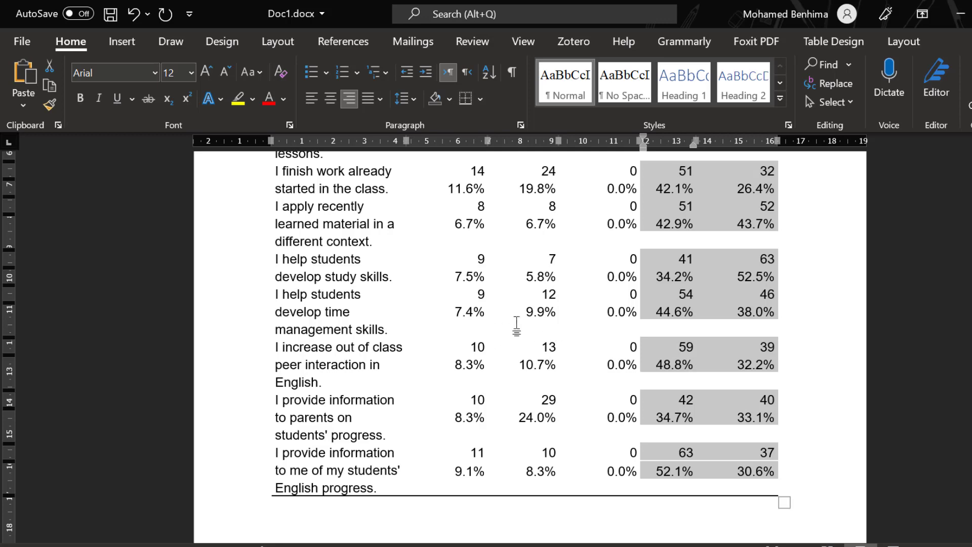
pyautogui.scroll(5, 504, 316)
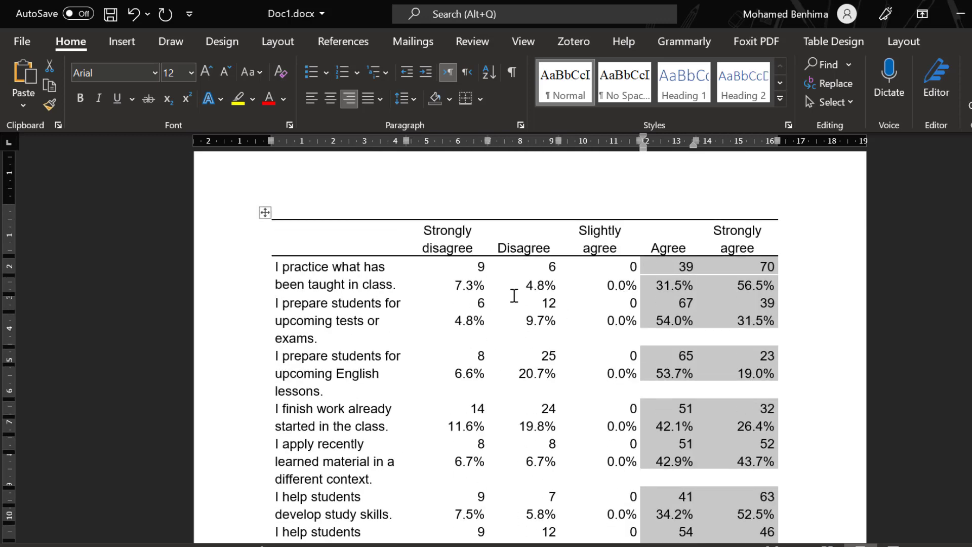
pyautogui.scroll(-1, 526, 293)
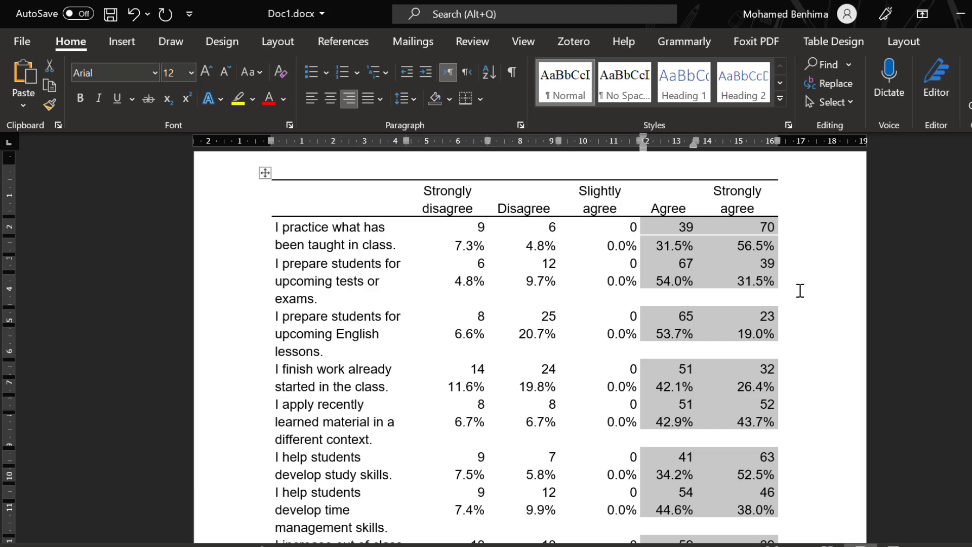
pyautogui.scroll(-3, 738, 289)
pyautogui.scroll(5, 516, 256)
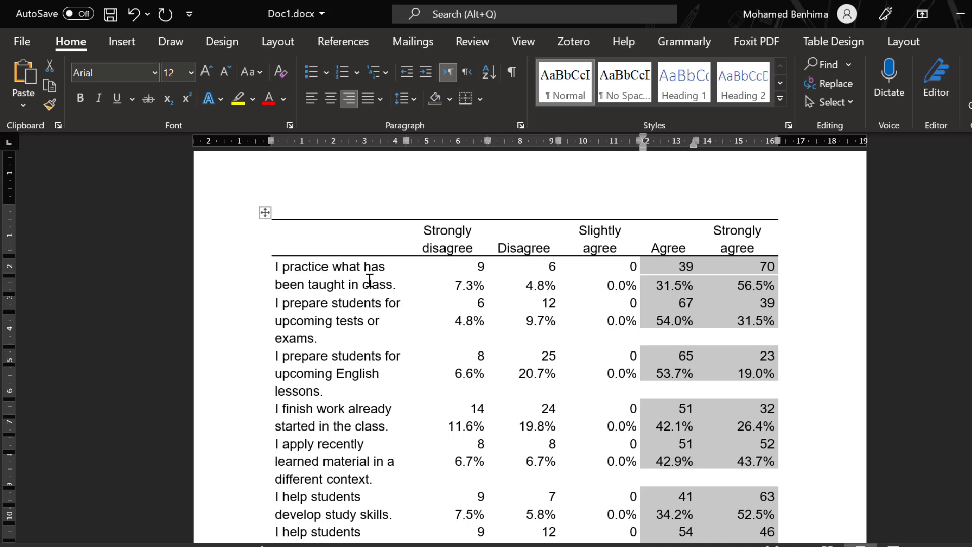
pyautogui.scroll(-1, 336, 282)
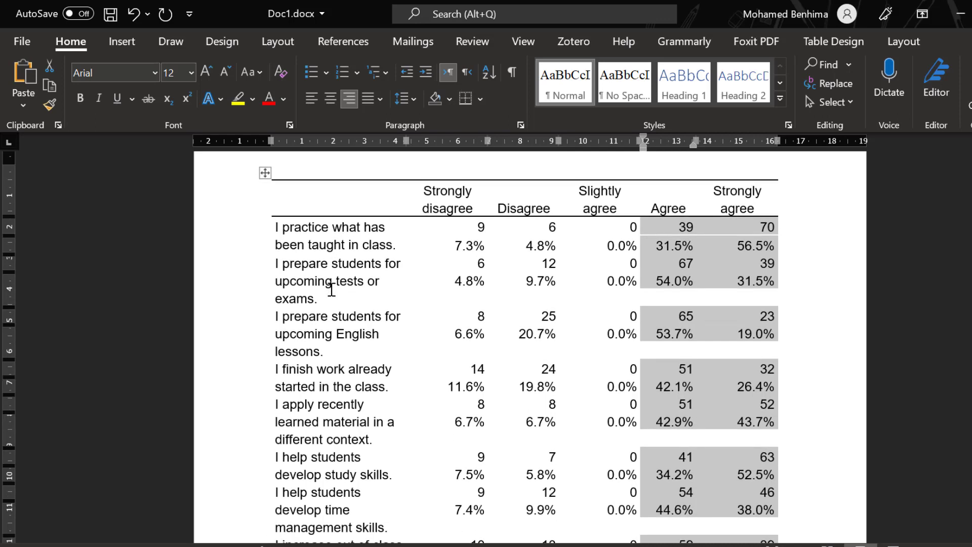
pyautogui.scroll(-3, 331, 290)
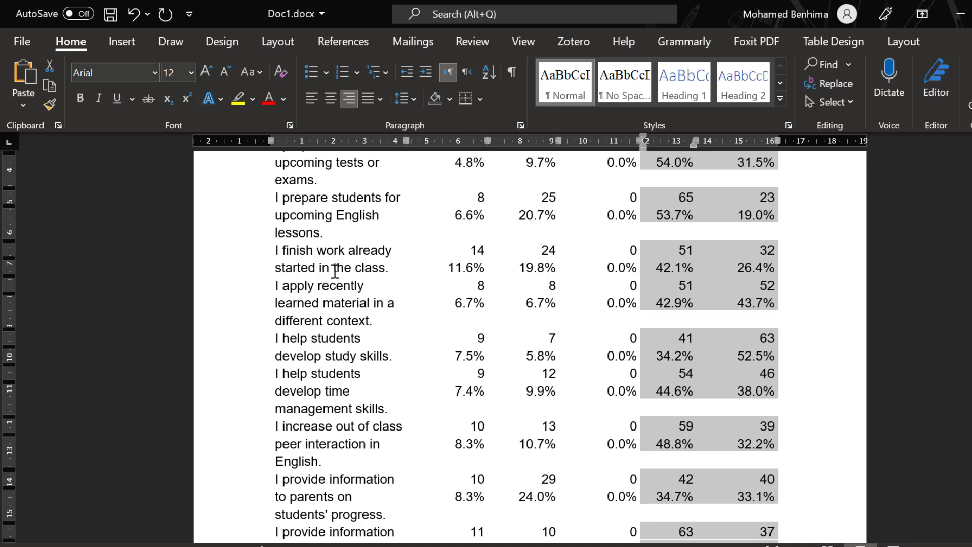
# - Check the selected Agree and Strongly agree values against the other response columns, from the last statement back to the column headings
pyautogui.scroll(-1, 335, 271)
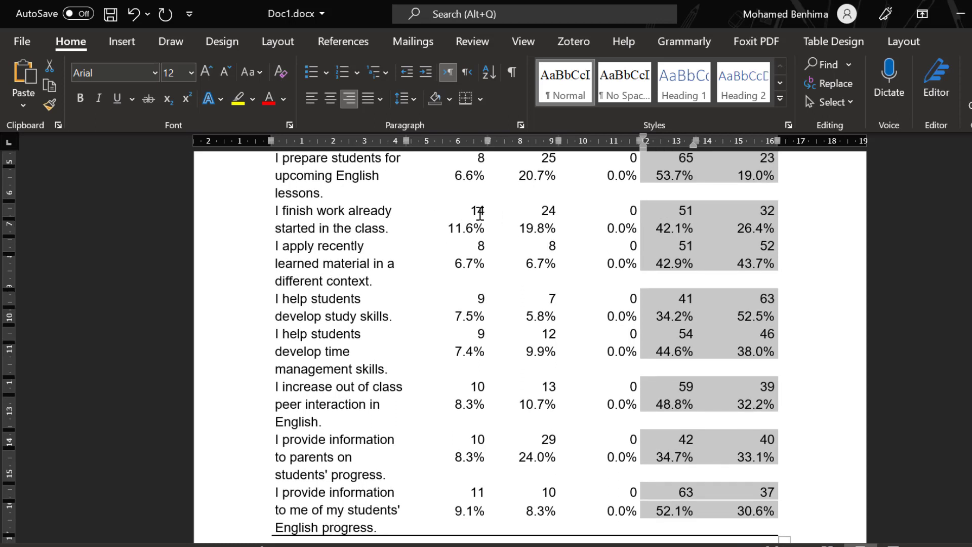
pyautogui.scroll(3, 548, 205)
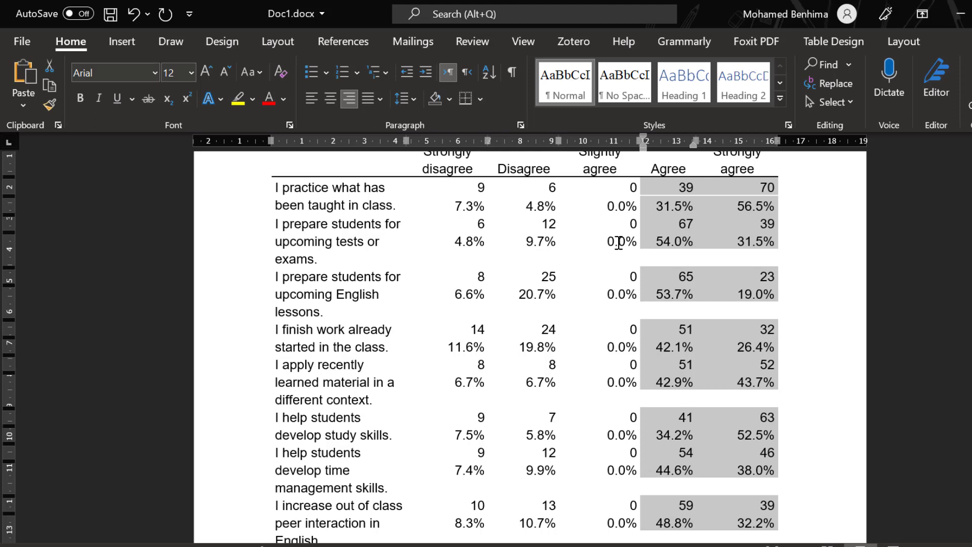
pyautogui.click(575, 240)
pyautogui.scroll(2, 574, 240)
pyautogui.scroll(-5, 374, 233)
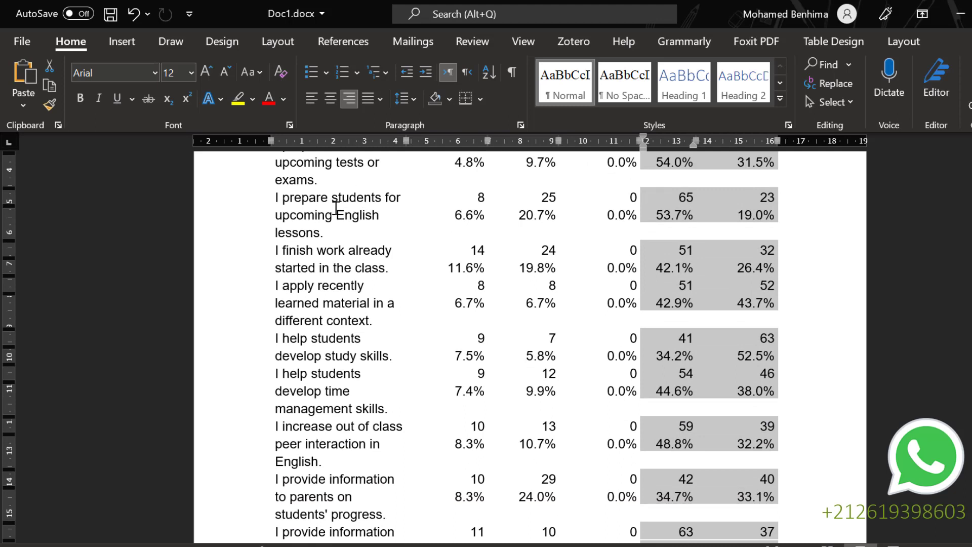
# - Clear the table selection and re-read each homework statement's counts and percentages across all response levels
pyautogui.click(353, 215)
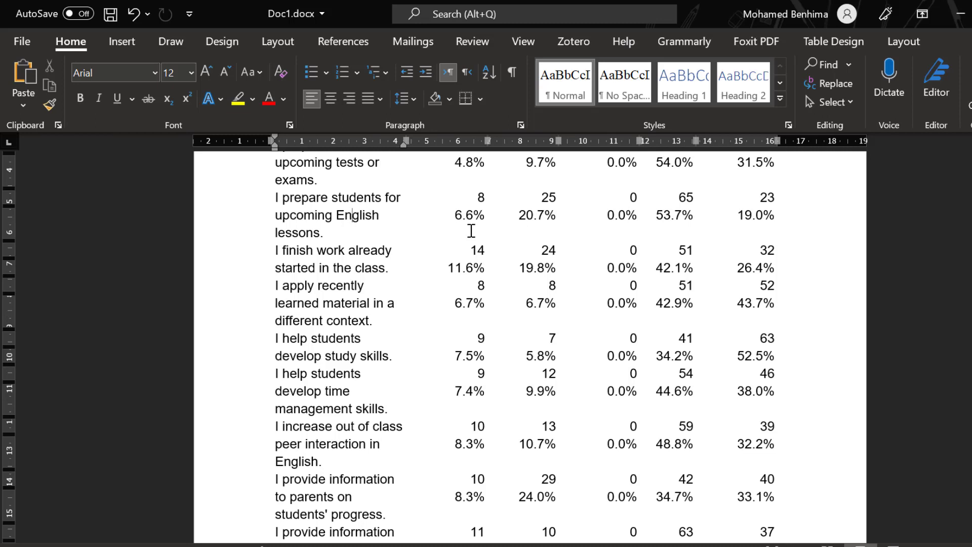
pyautogui.scroll(3, 400, 238)
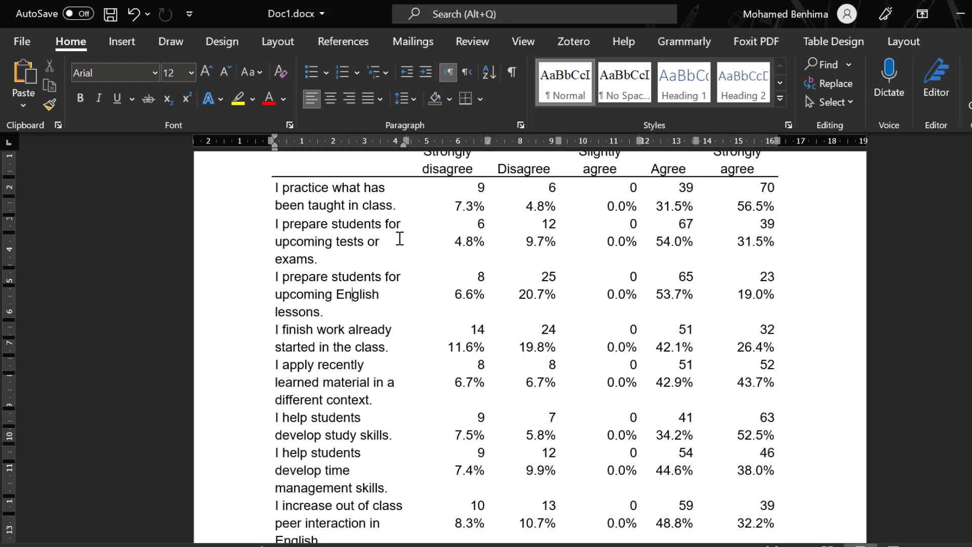
pyautogui.scroll(2, 400, 238)
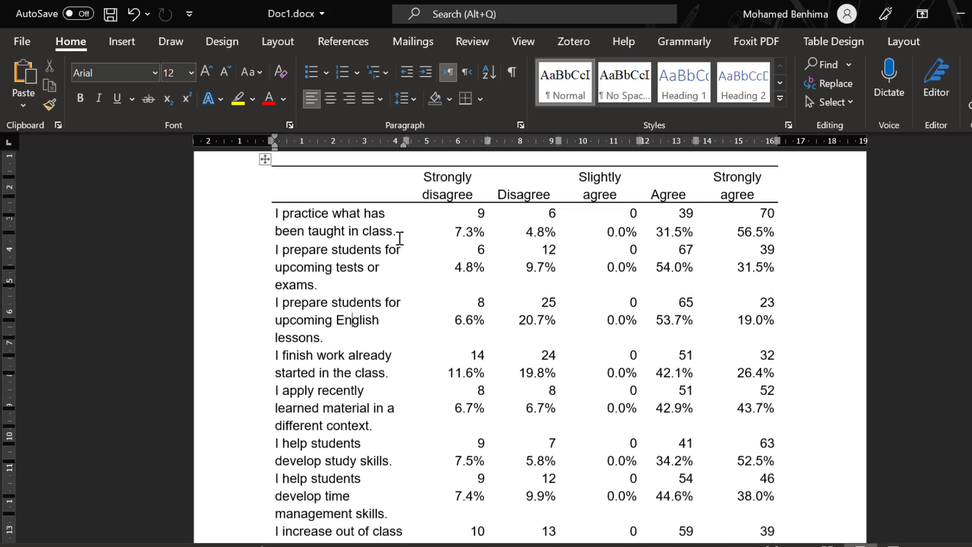
pyautogui.scroll(-2, 400, 238)
pyautogui.scroll(-3, 400, 238)
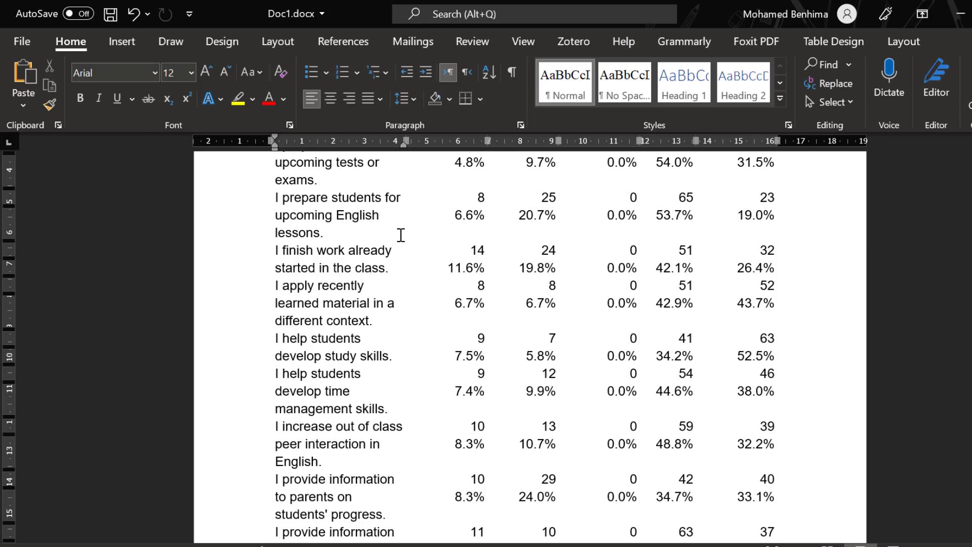
pyautogui.scroll(2, 611, 258)
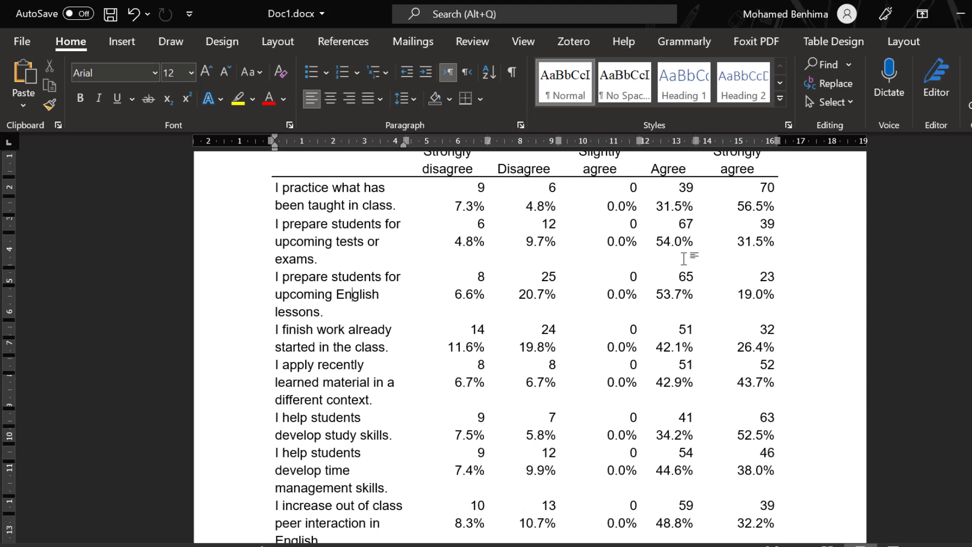
pyautogui.scroll(-3, 534, 260)
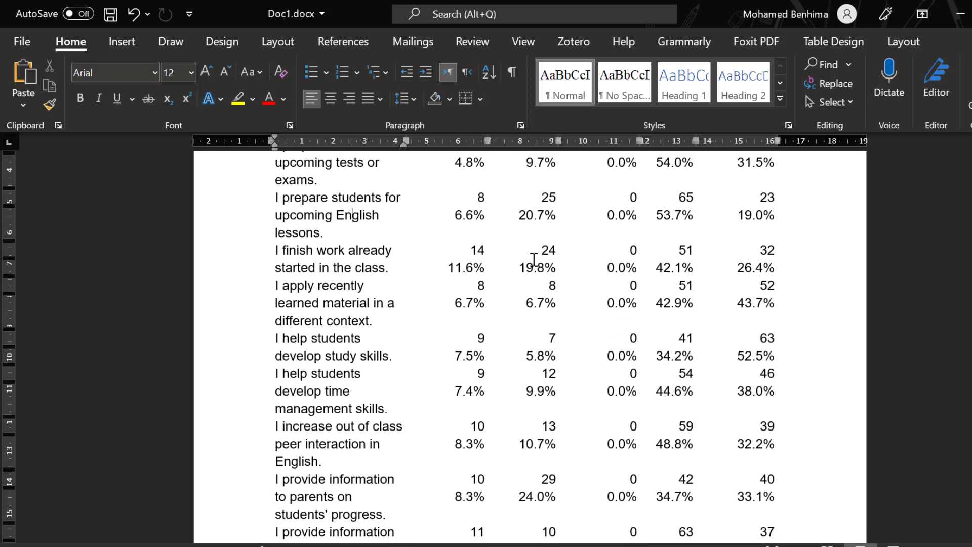
pyautogui.scroll(6, 534, 259)
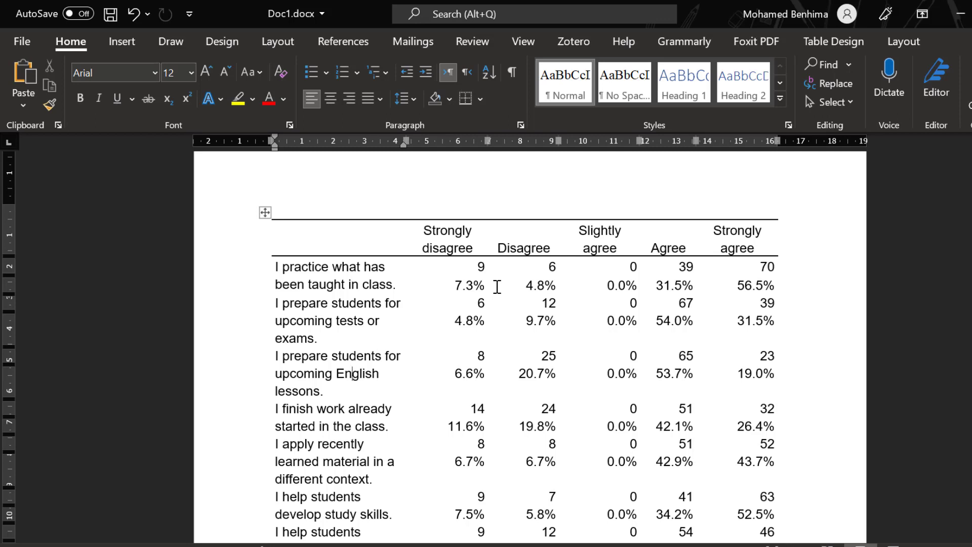
# - Select the first four homework statements together with their response values in the table
pyautogui.scroll(-1, 497, 287)
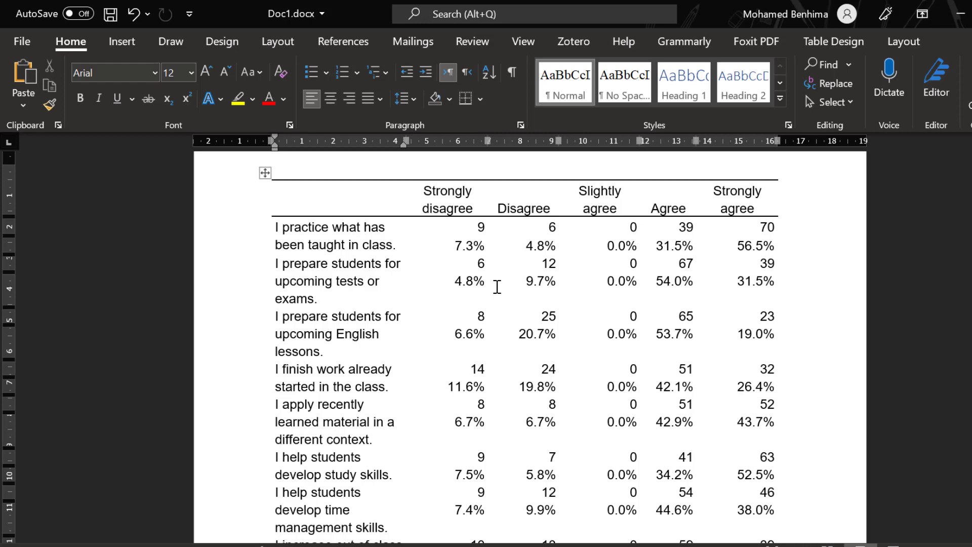
pyautogui.scroll(-1, 497, 286)
pyautogui.scroll(-1, 477, 285)
pyautogui.moveTo(291, 165); pyautogui.dragTo(722, 297)
pyautogui.scroll(1, 399, 274)
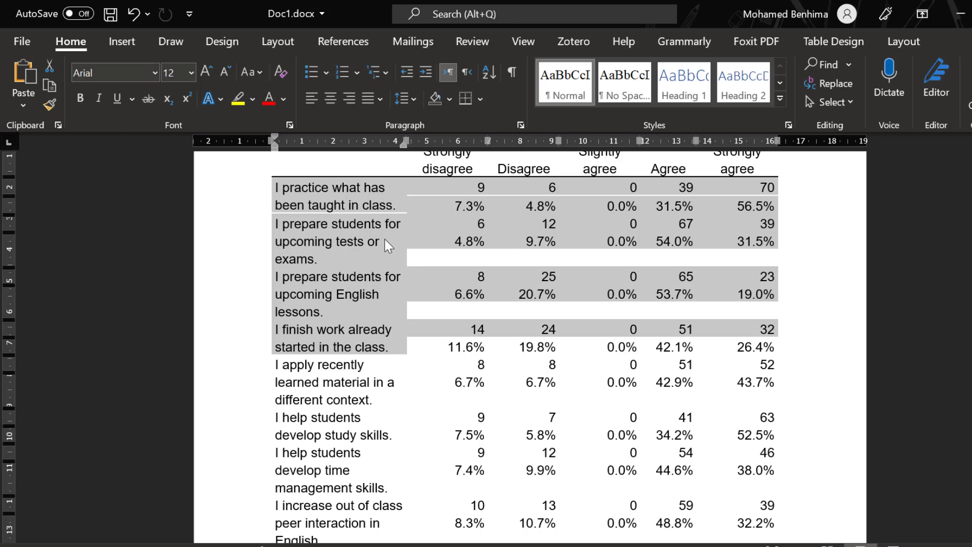
# - Select only the first two statement texts and examine the remaining rows down to the English progress statement
pyautogui.scroll(3, 388, 246)
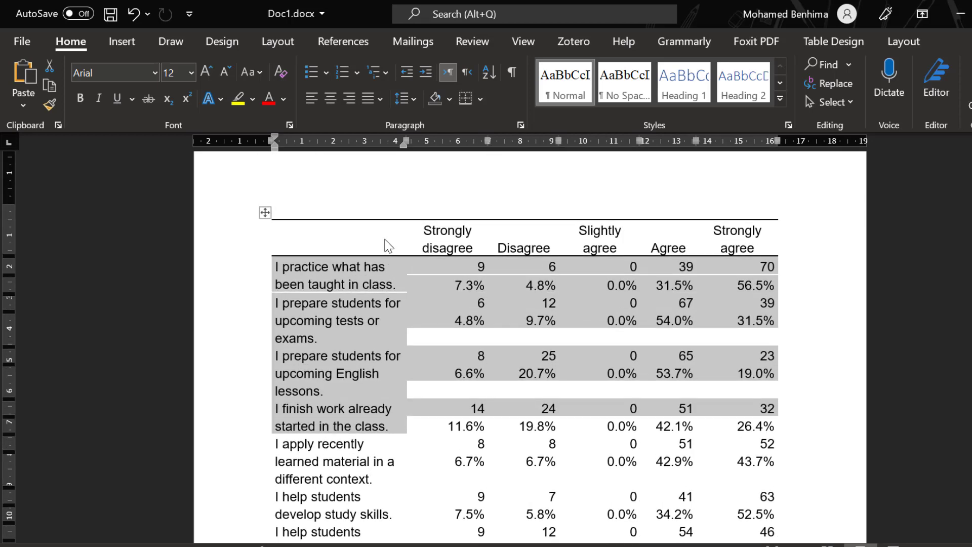
pyautogui.moveTo(327, 270); pyautogui.dragTo(331, 321)
pyautogui.scroll(-3, 332, 321)
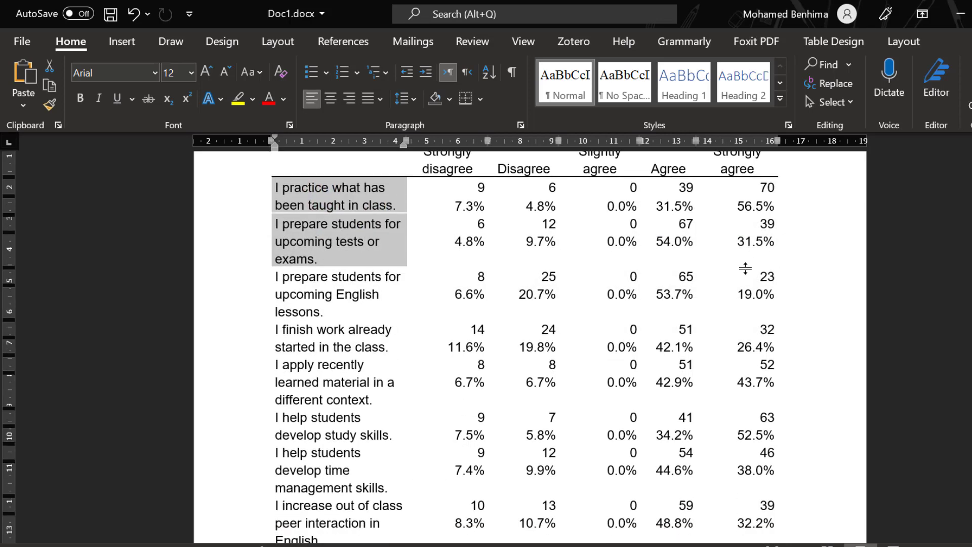
pyautogui.scroll(-9, 742, 317)
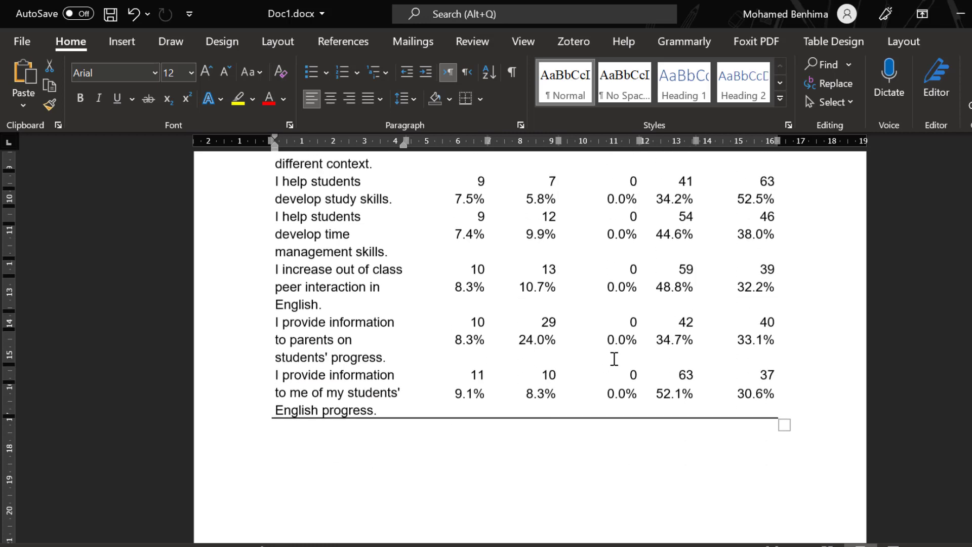
pyautogui.scroll(6, 615, 355)
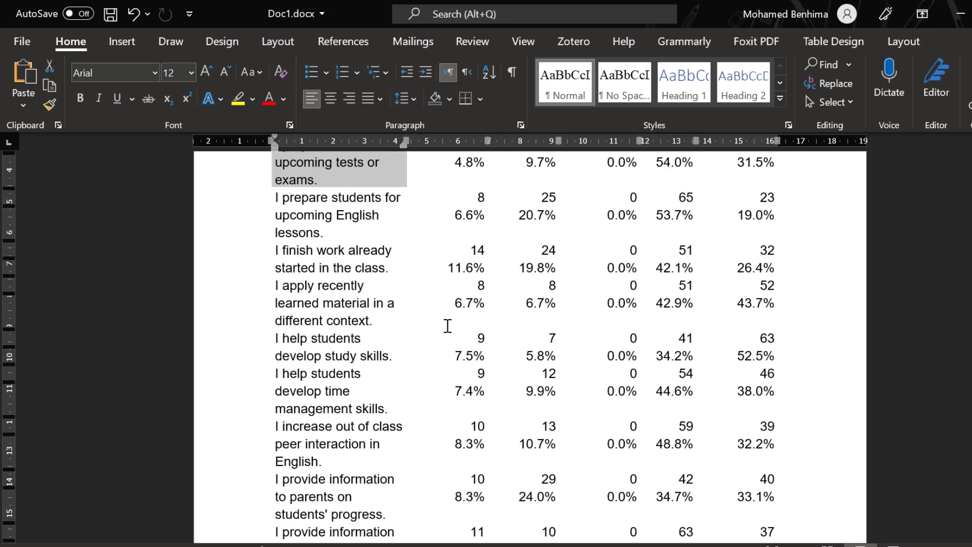
pyautogui.scroll(-2, 448, 326)
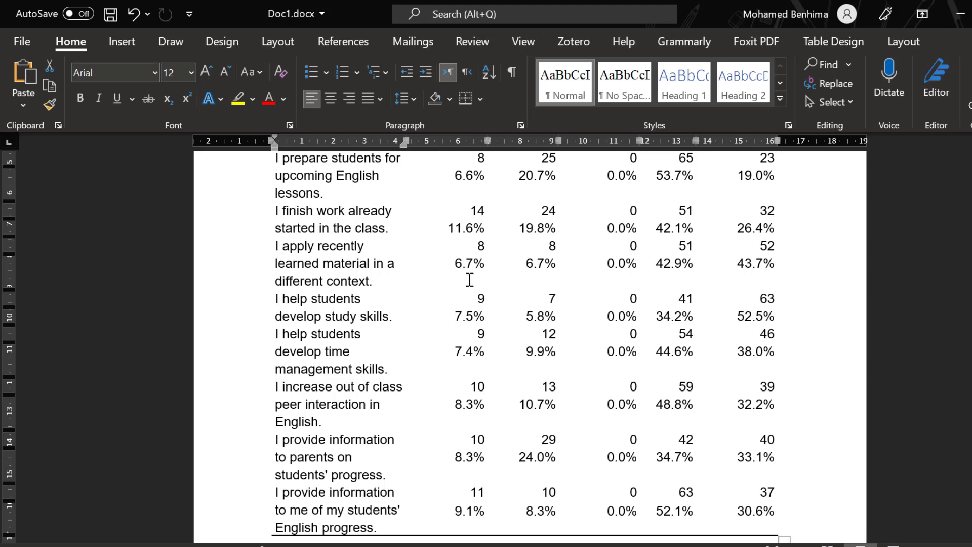
pyautogui.scroll(1, 535, 251)
pyautogui.scroll(3, 535, 252)
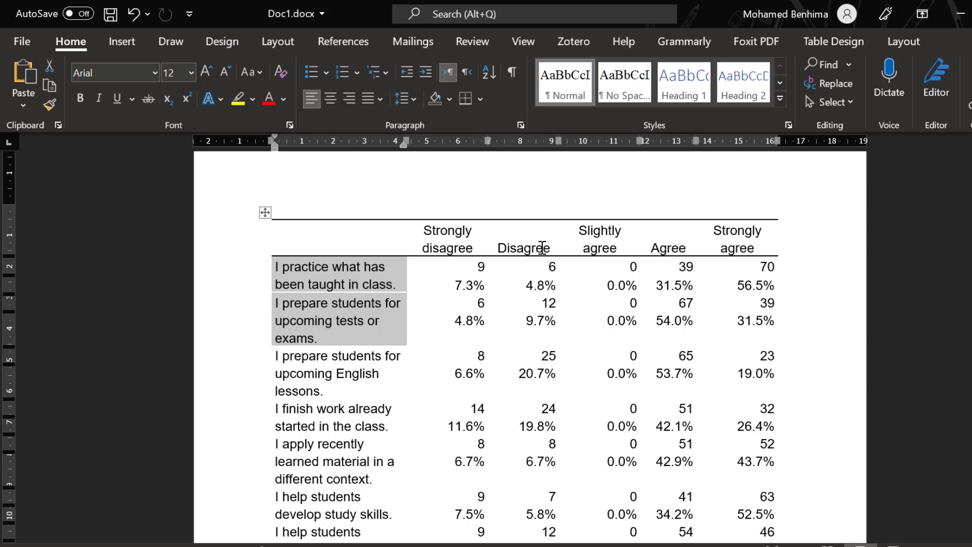
# - Deselect the statements and examine the stacked bar chart below the table, including its legend and statement labels
pyautogui.click(369, 249)
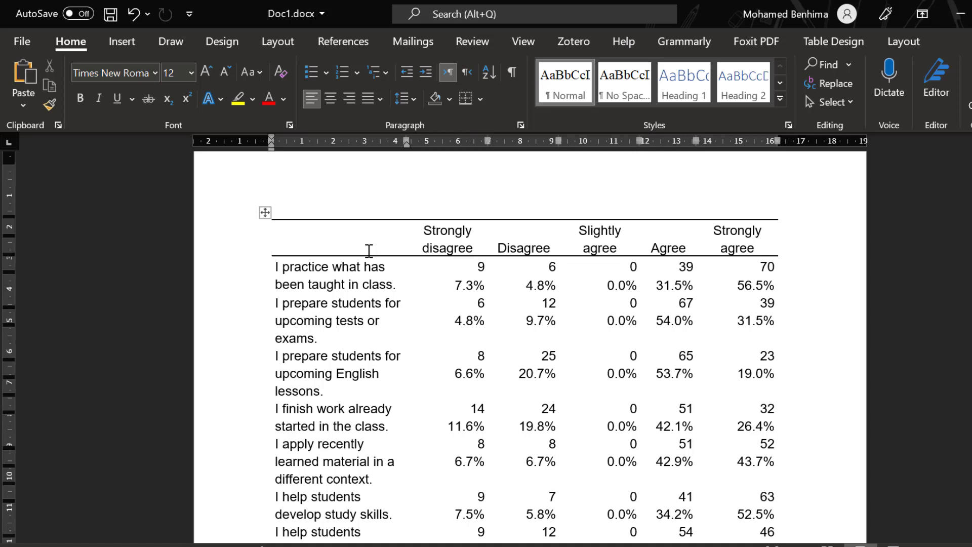
pyautogui.scroll(-2, 369, 250)
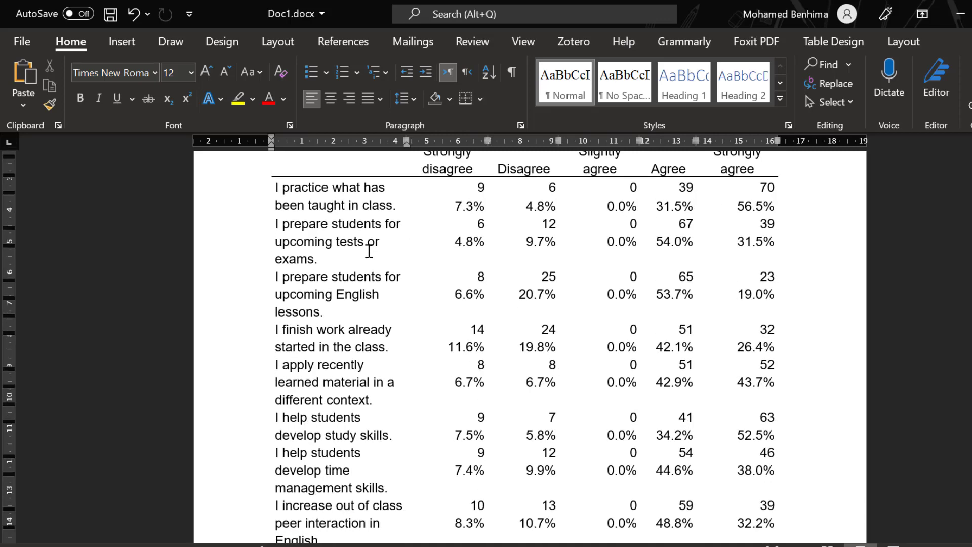
pyautogui.scroll(-9, 369, 251)
pyautogui.scroll(-10, 369, 250)
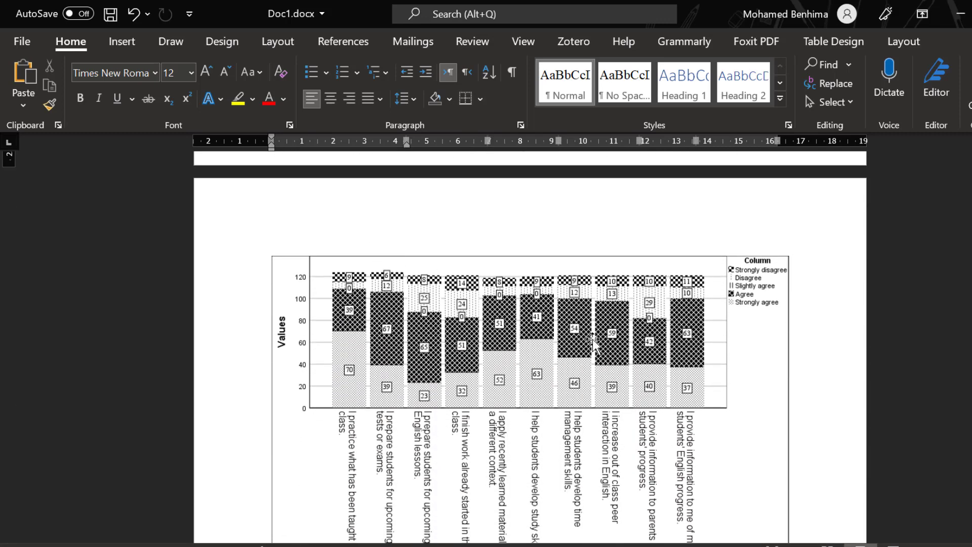
pyautogui.scroll(-1, 499, 304)
pyautogui.scroll(-1, 607, 303)
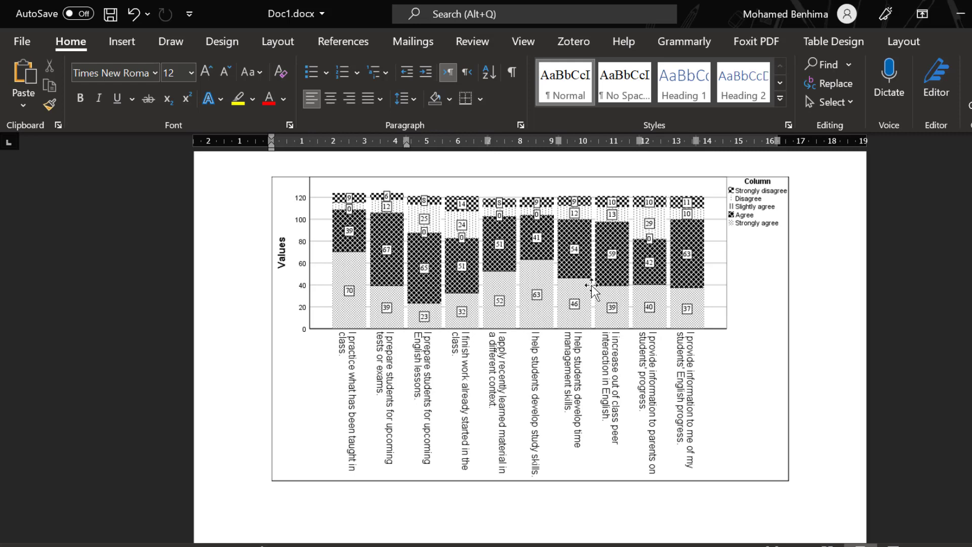
pyautogui.scroll(2, 610, 277)
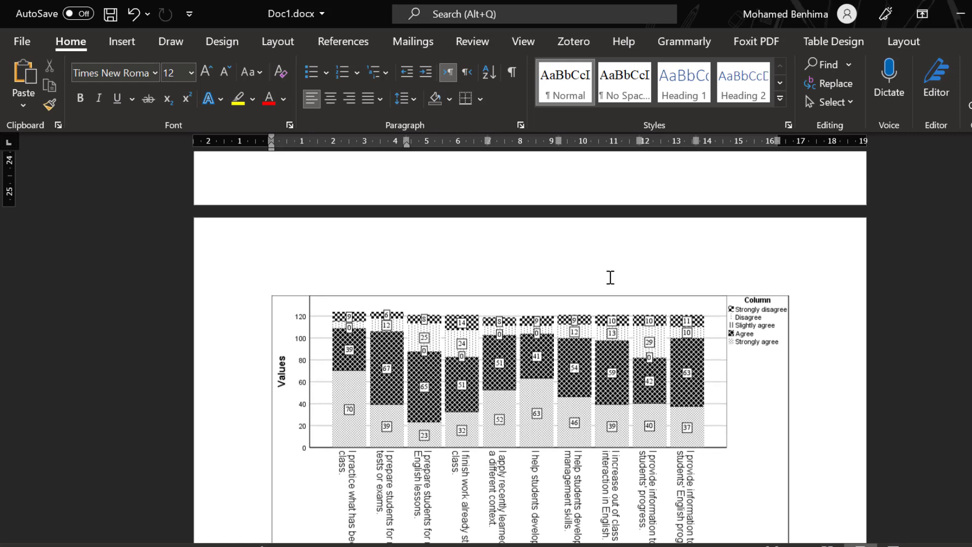
# - Return to the counts and percentages table and review it from the column headings through the last homework statement
pyautogui.scroll(10, 610, 277)
pyautogui.scroll(2, 631, 268)
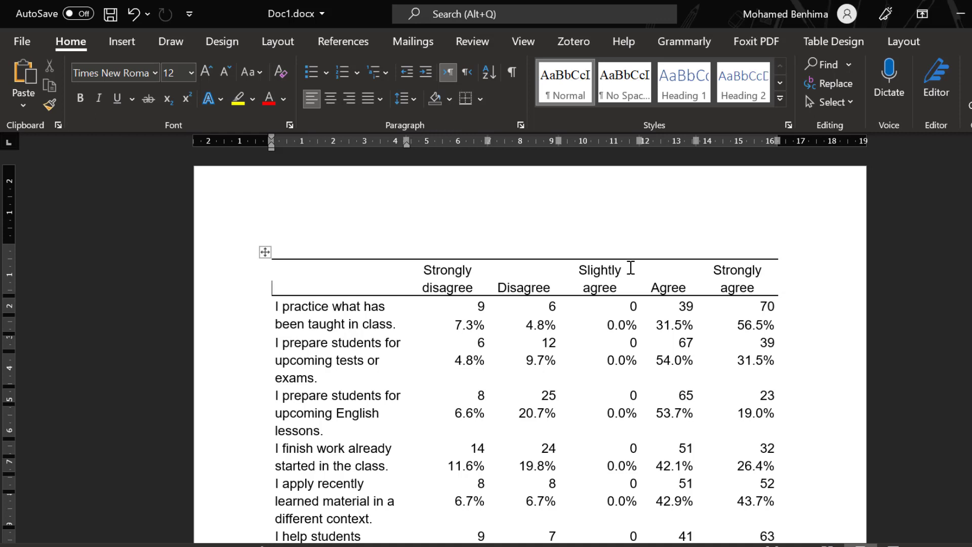
pyautogui.scroll(-2, 630, 268)
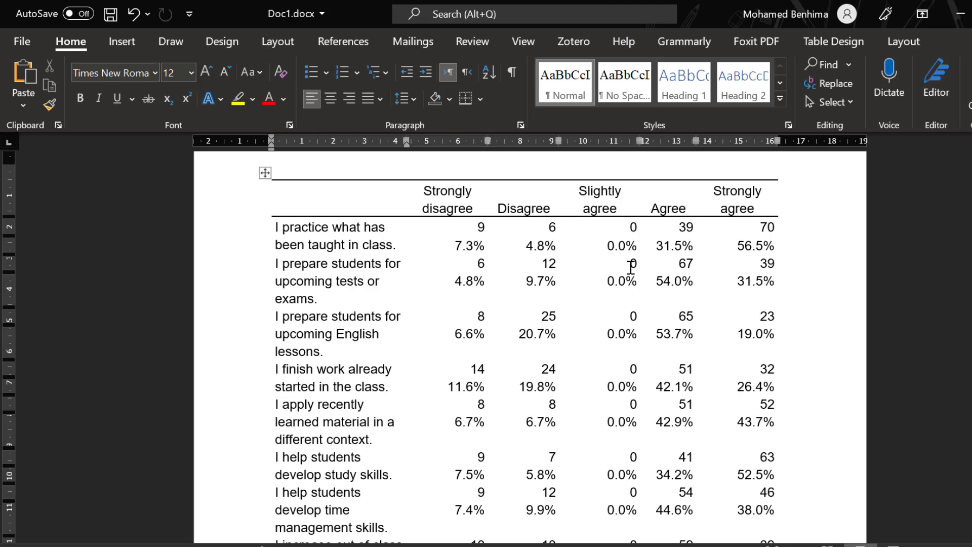
pyautogui.scroll(-5, 631, 267)
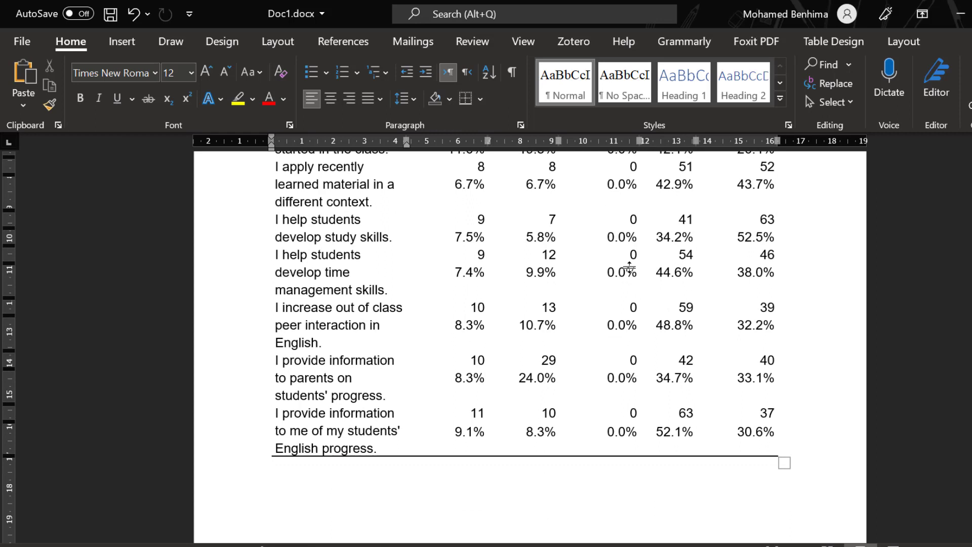
pyautogui.scroll(2, 629, 267)
pyautogui.scroll(1, 630, 267)
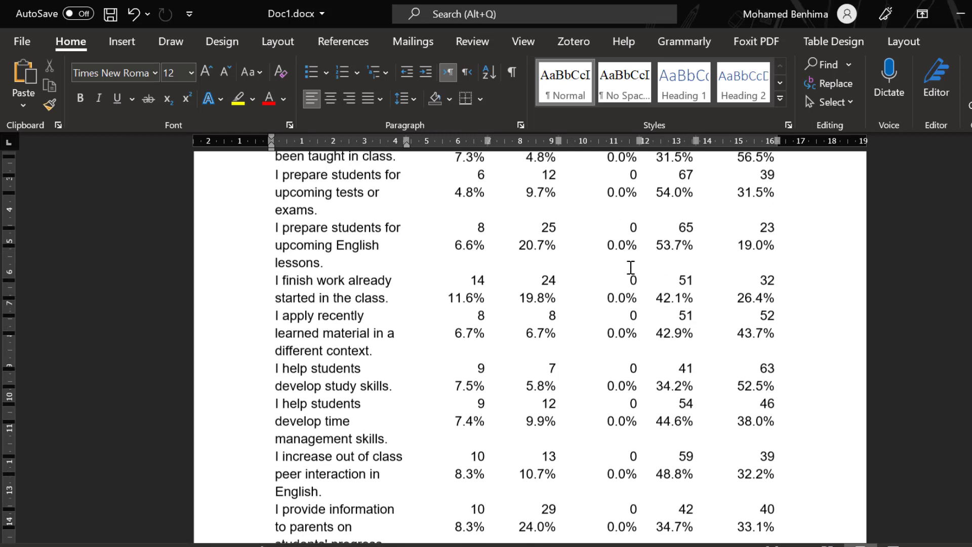
pyautogui.scroll(4, 602, 256)
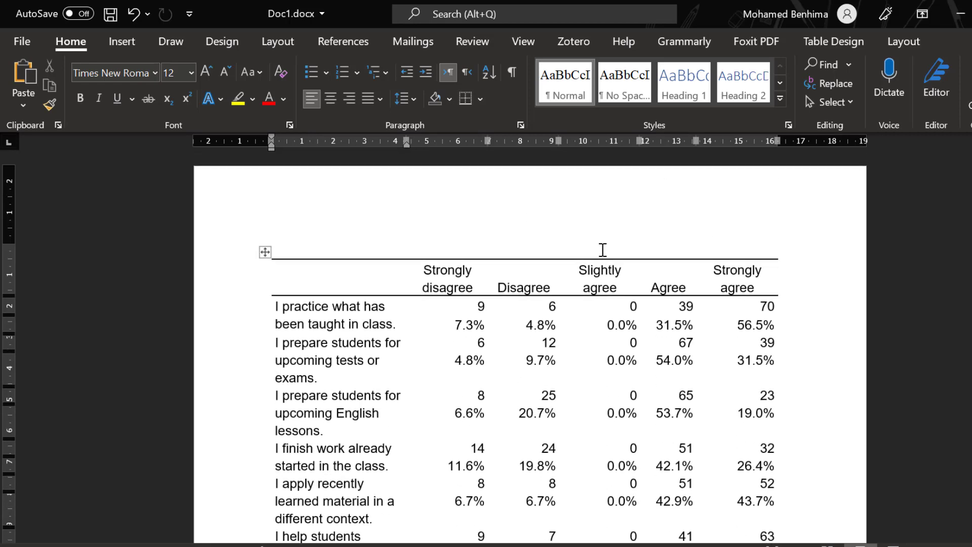
pyautogui.scroll(-2, 387, 208)
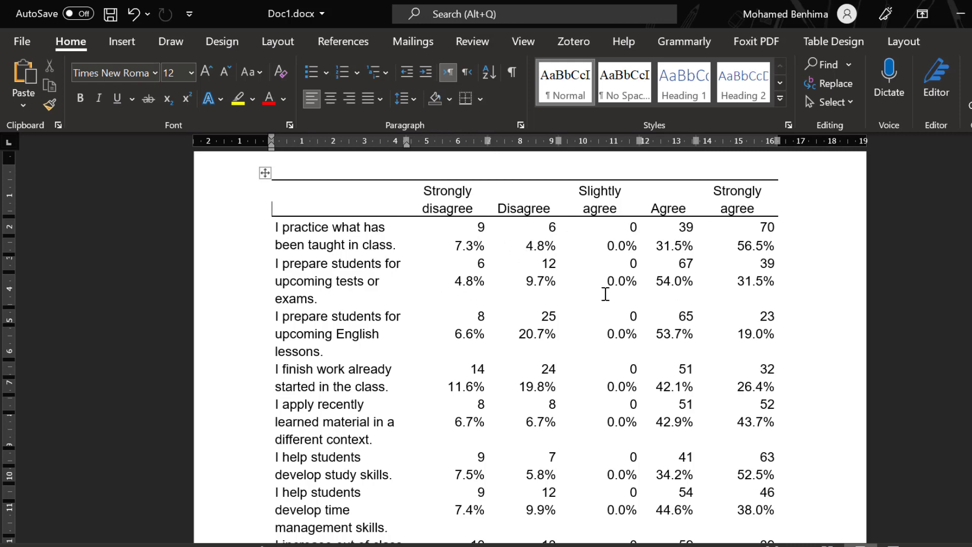
pyautogui.scroll(-3, 626, 287)
pyautogui.scroll(-5, 626, 287)
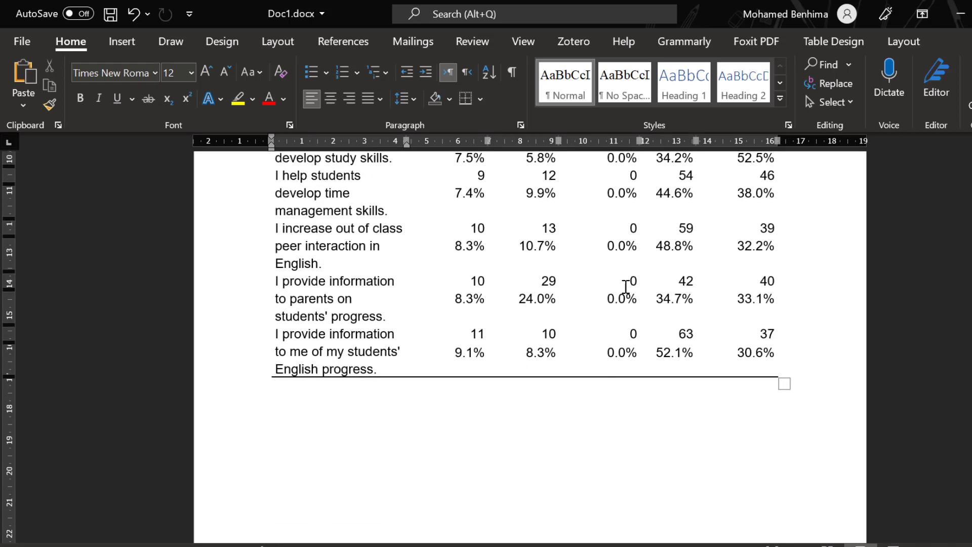
pyautogui.scroll(-2, 626, 287)
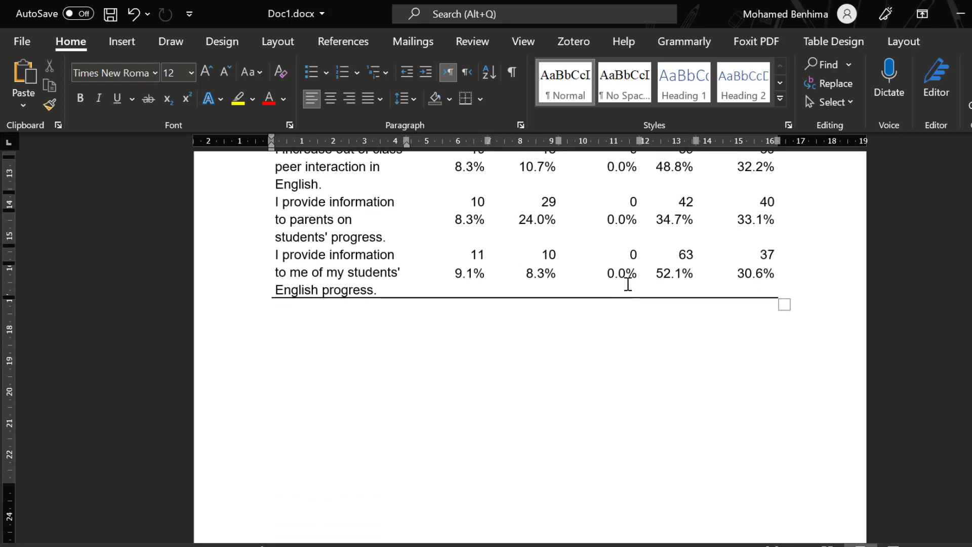
pyautogui.scroll(5, 625, 287)
pyautogui.scroll(2, 628, 285)
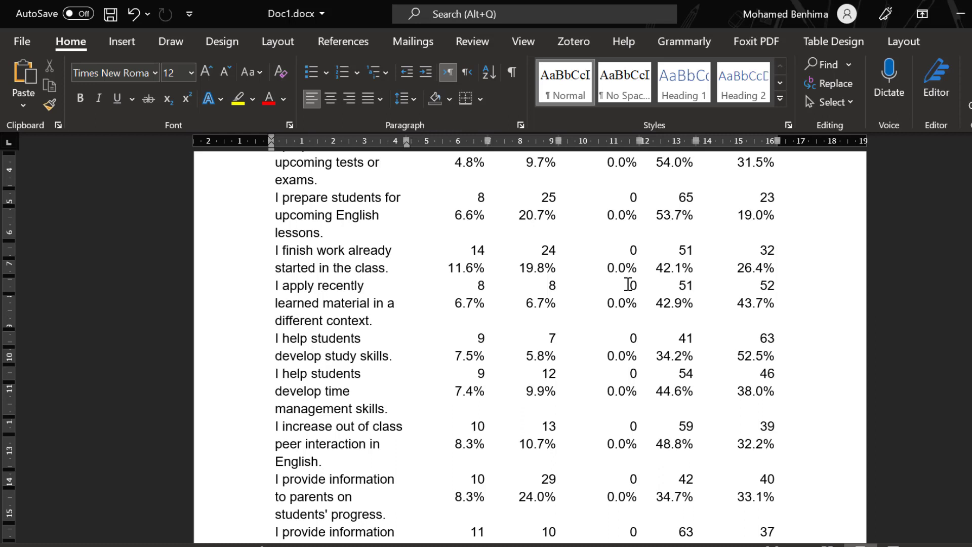
pyautogui.scroll(-2, 627, 284)
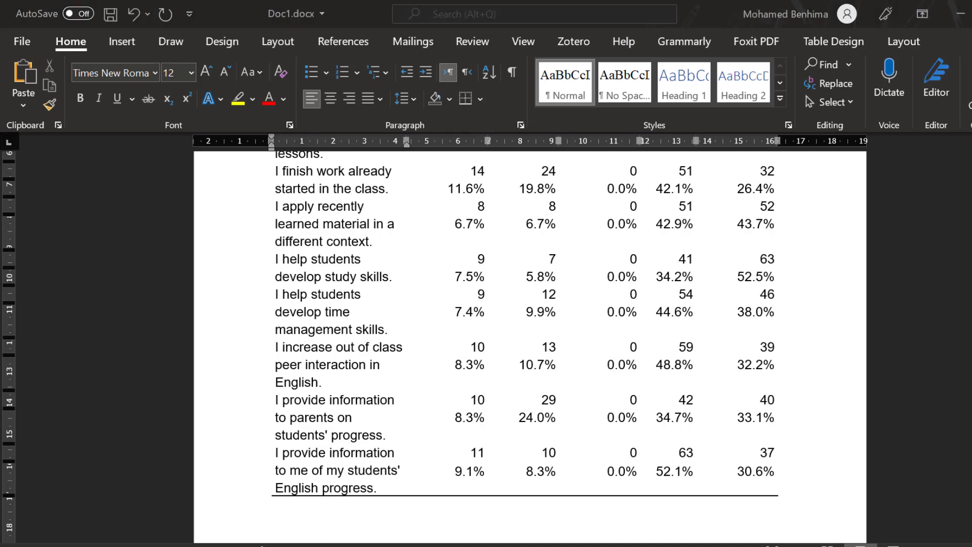
pyautogui.scroll(7, 564, 427)
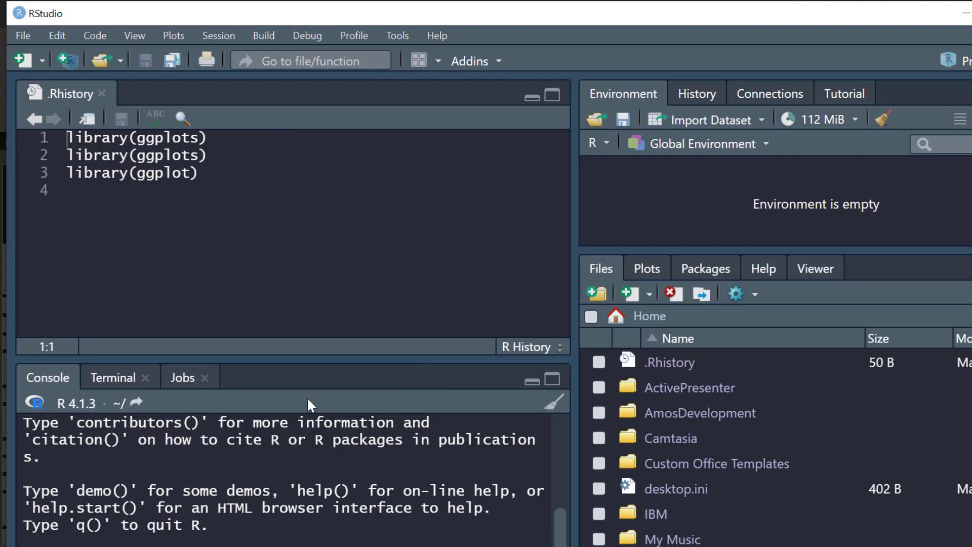
# - Look through the plots, packages, help and viewer panes, return to the package list, and examine the library(ggplot) line in the .Rhistory script
pyautogui.click(296, 233)
pyautogui.click(647, 268)
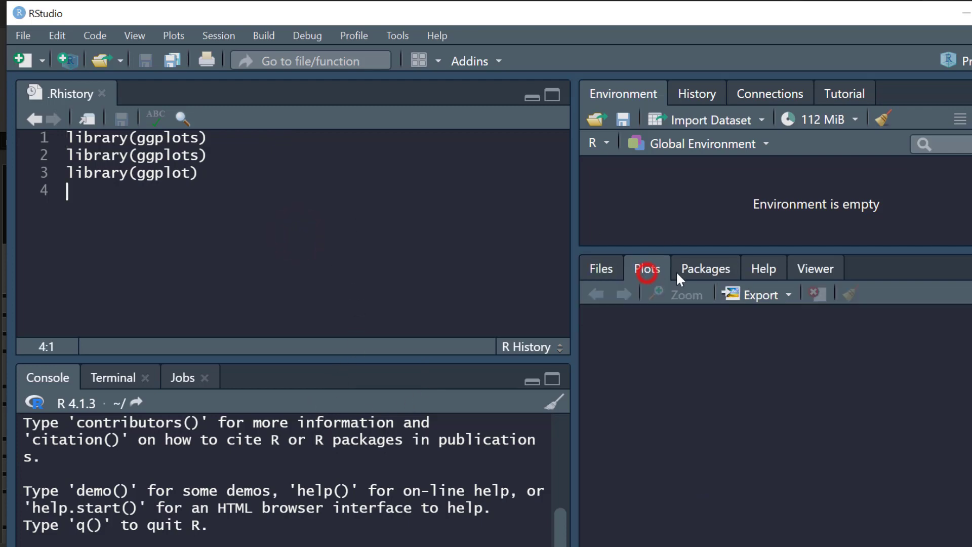
pyautogui.click(713, 276)
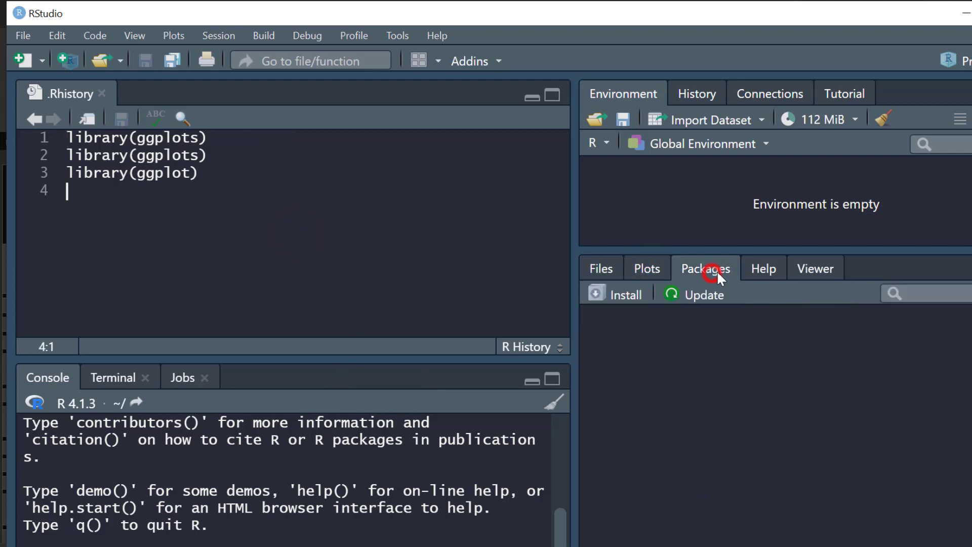
pyautogui.click(774, 268)
pyautogui.click(815, 268)
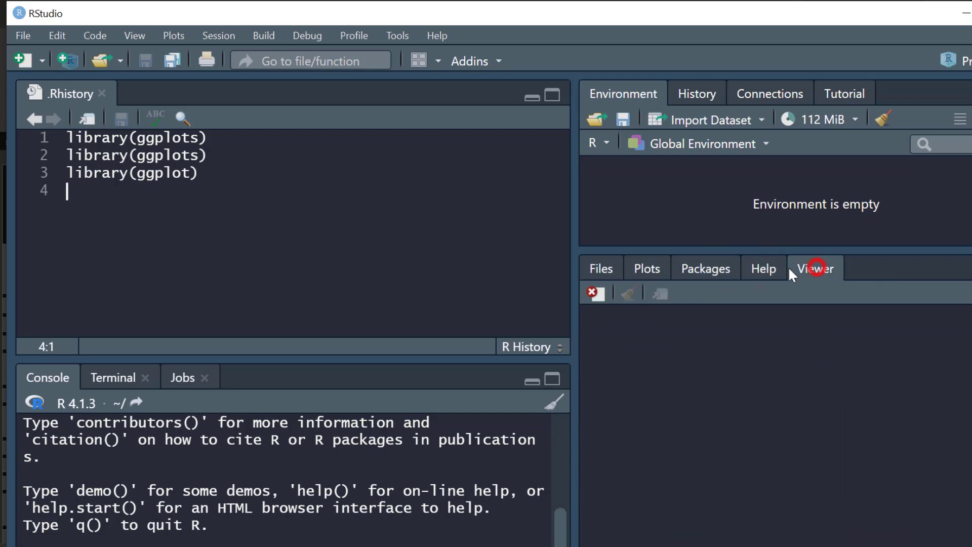
pyautogui.click(777, 269)
pyautogui.click(721, 268)
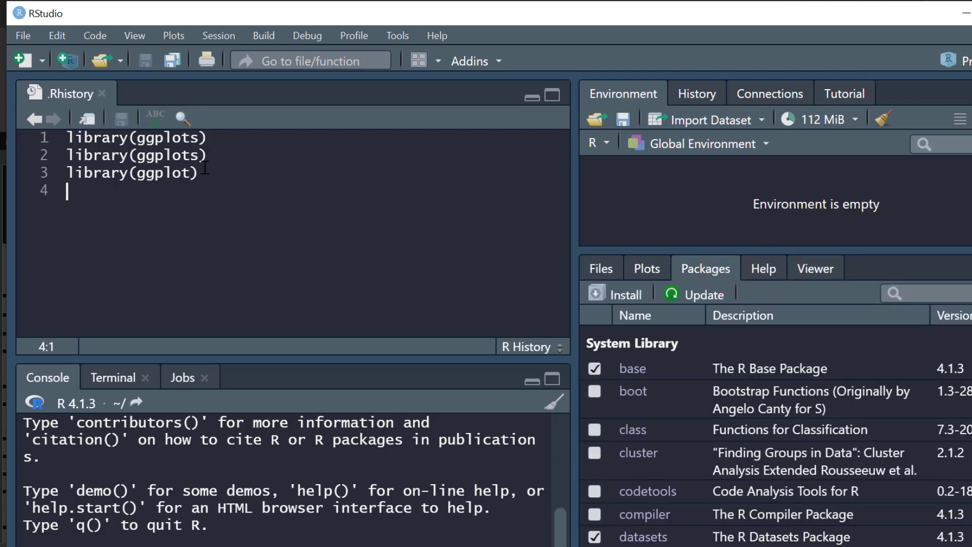
pyautogui.moveTo(205, 171); pyautogui.dragTo(111, 172)
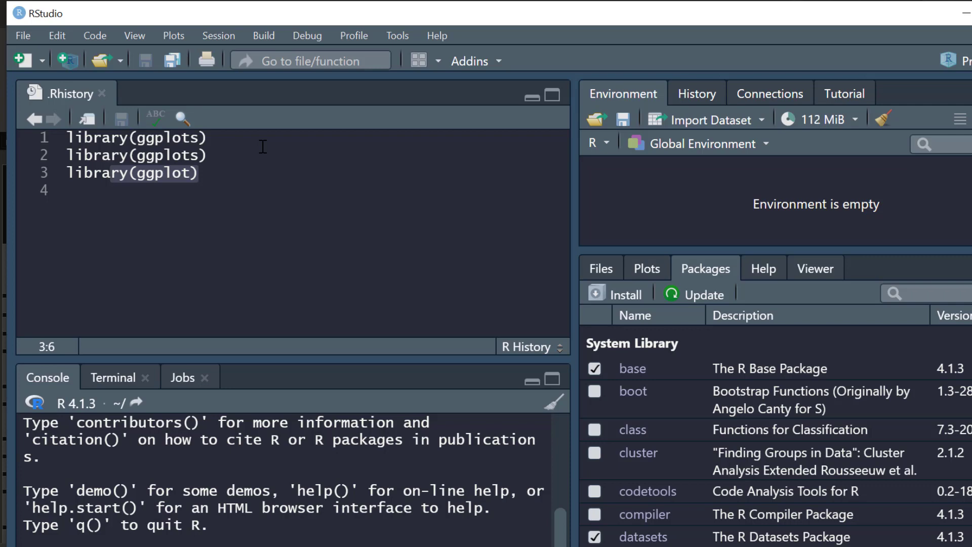
pyautogui.click(208, 178)
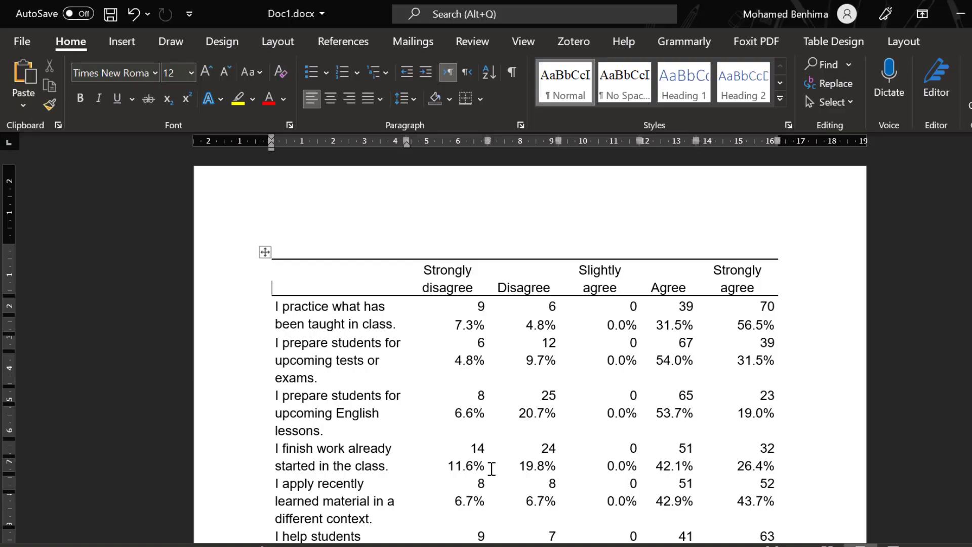
# - Examine the homework statements table in the Word document, starting with its first rows and response columns
pyautogui.scroll(-1, 532, 339)
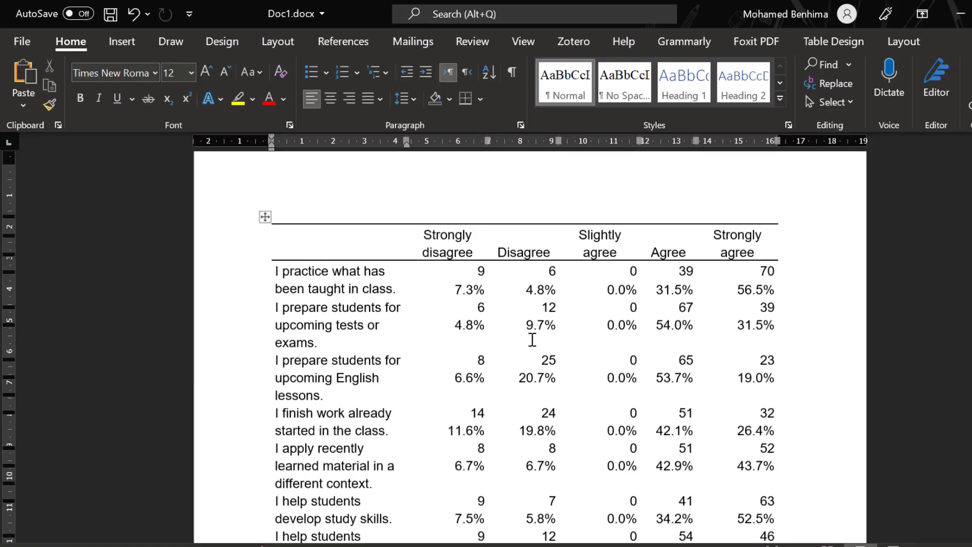